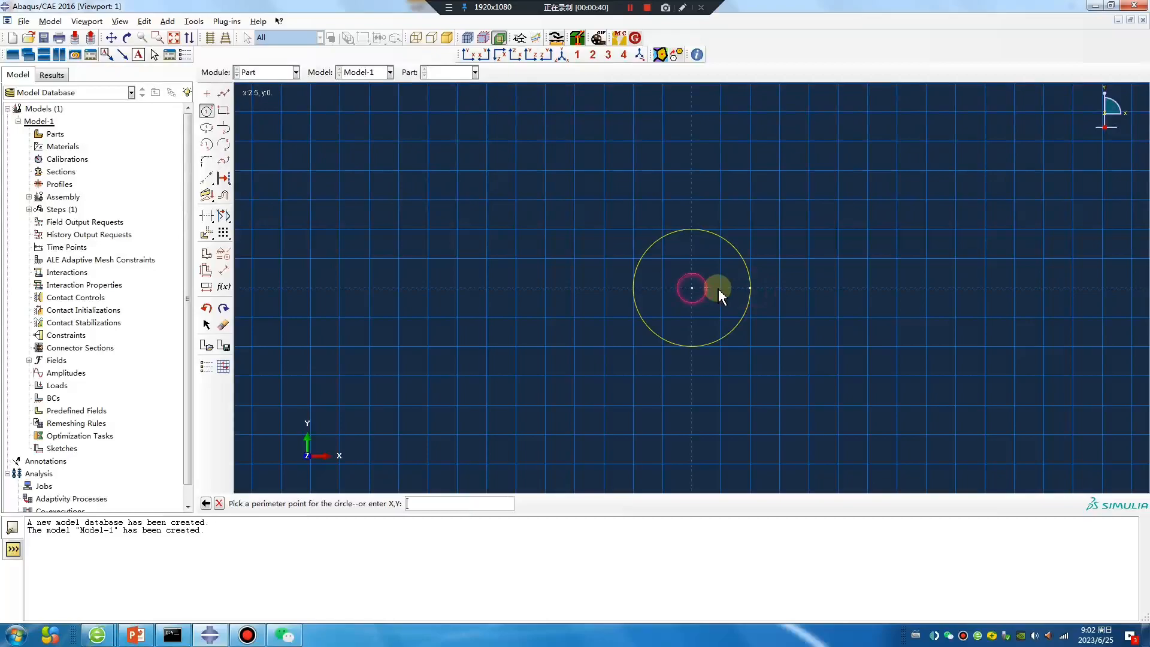
Sketch a concentric inner circle about three quarters of the outer circle's radius and extrude the ring profile to a depth of 100.
click(736, 288)
middle_click(579, 387)
middle_click(579, 389)
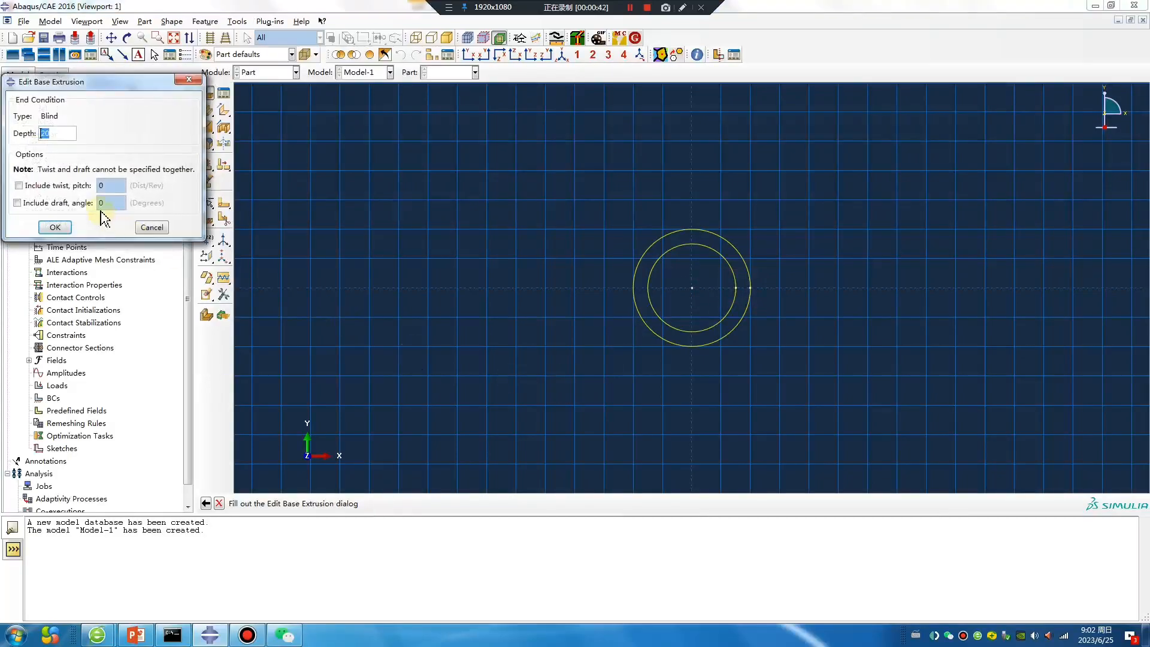
text(100)
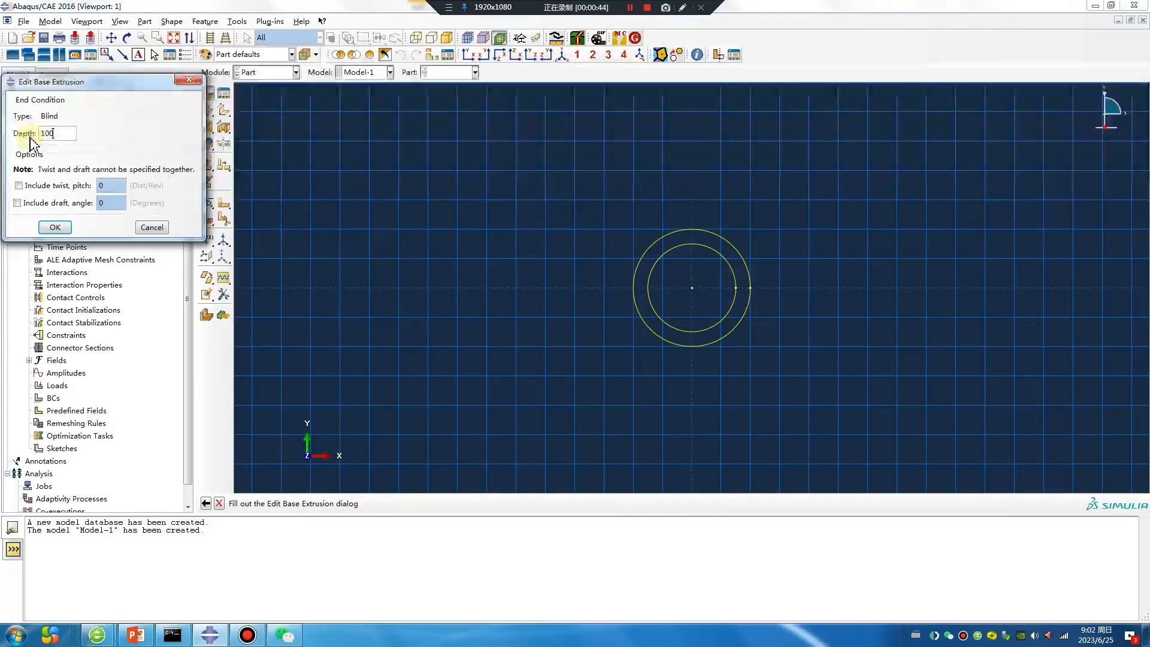
key(Return)
Create Material-1 in the Property module and enter its uniform mass density.
click(266, 73)
click(246, 105)
click(207, 93)
click(484, 234)
click(488, 249)
click(514, 360)
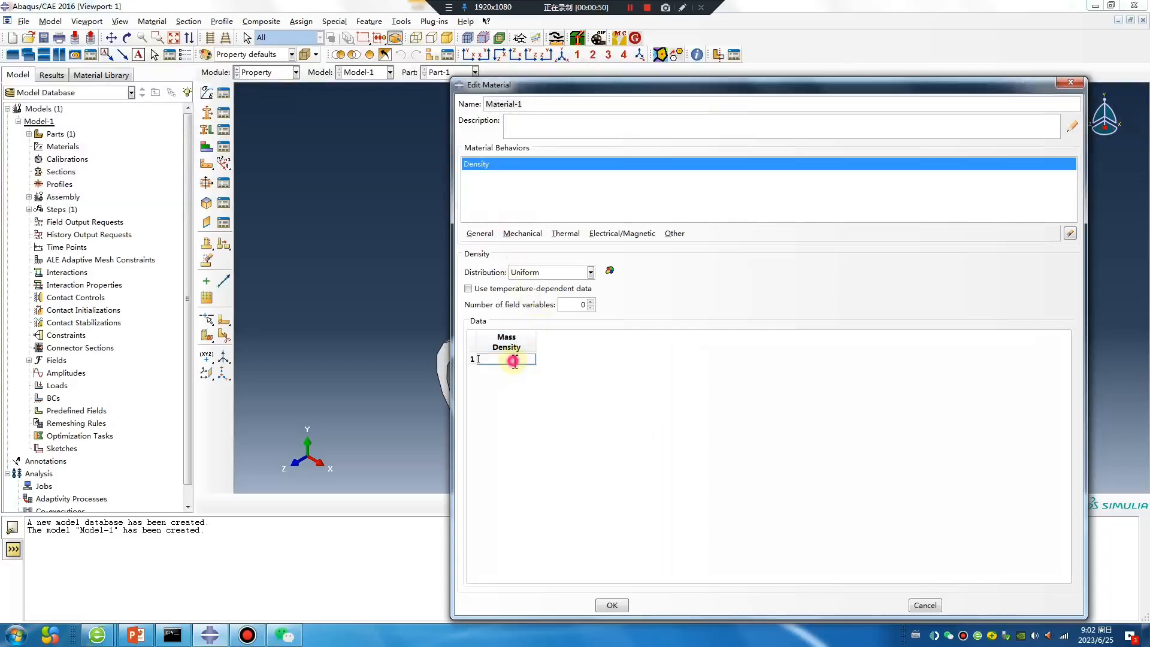
text(7.89e-)
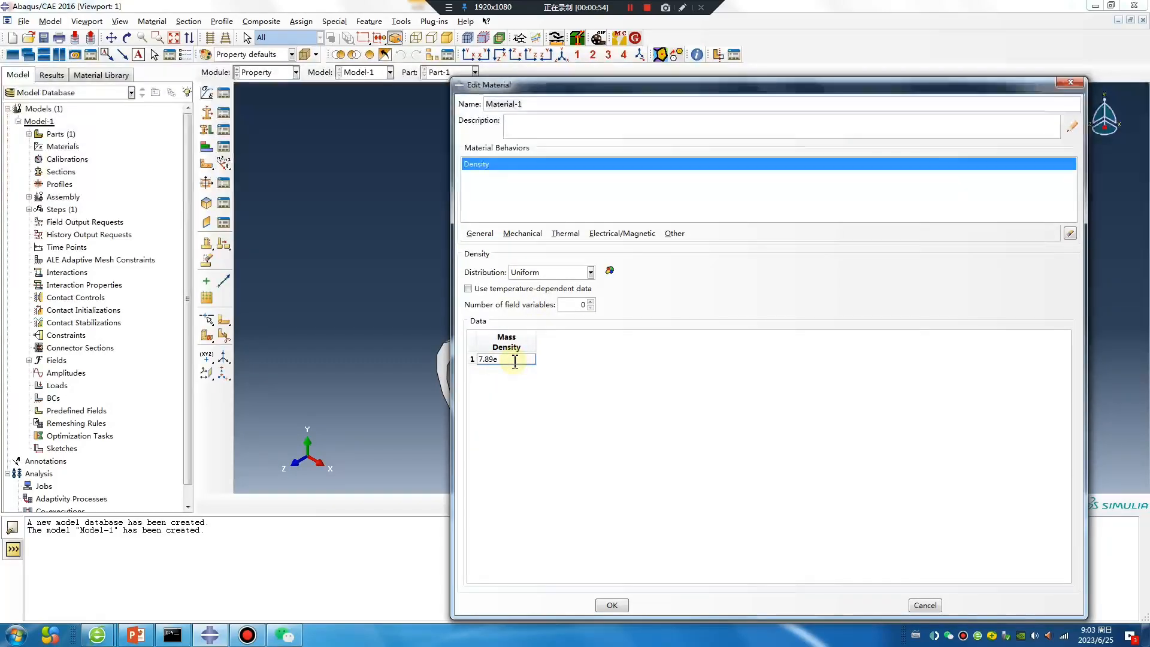
Add isotropic elastic behavior to Material-1 with Young's modulus 2.06e5 and Poisson's ratio 0.3.
click(522, 234)
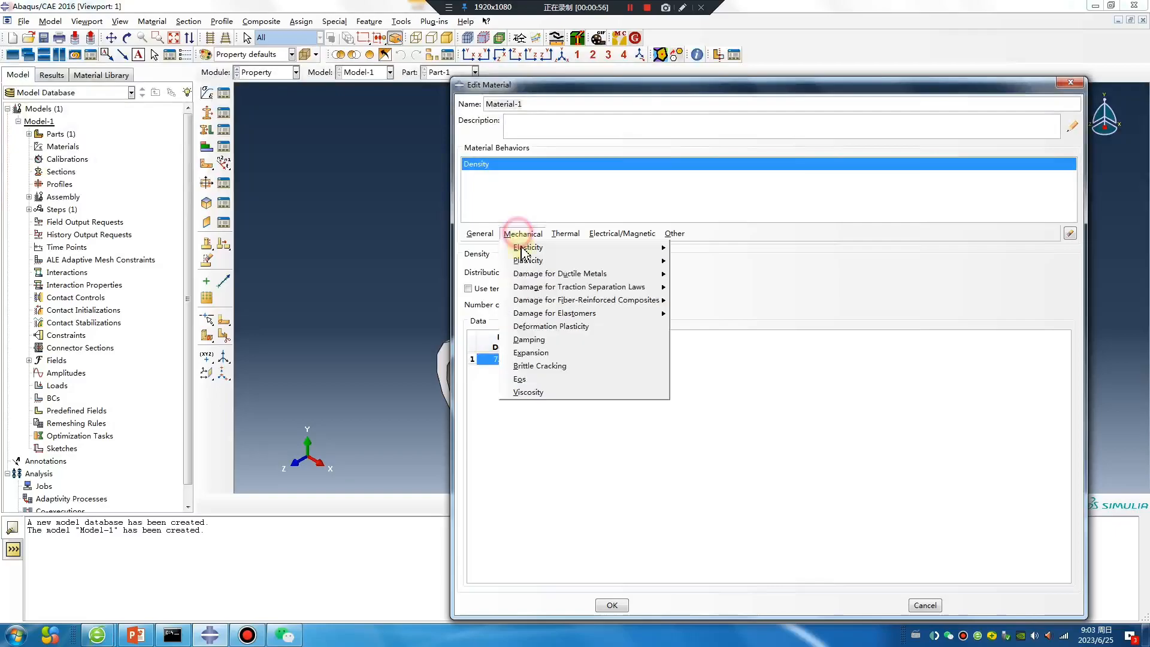
mouse_move(527, 249)
click(702, 248)
click(506, 406)
text(2.06e5)
click(571, 407)
text(0.3)
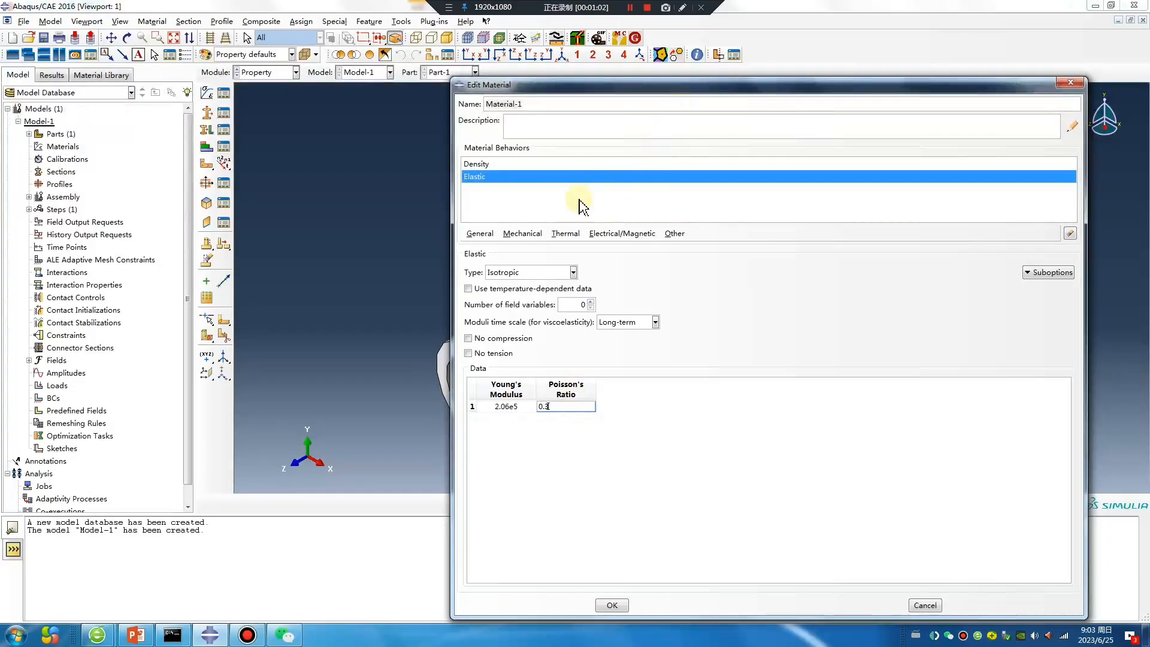
Add isotropic plastic data with yield stress 235 at plastic strain 0 and 400 at 0.1, and save the material.
click(524, 234)
mouse_move(563, 264)
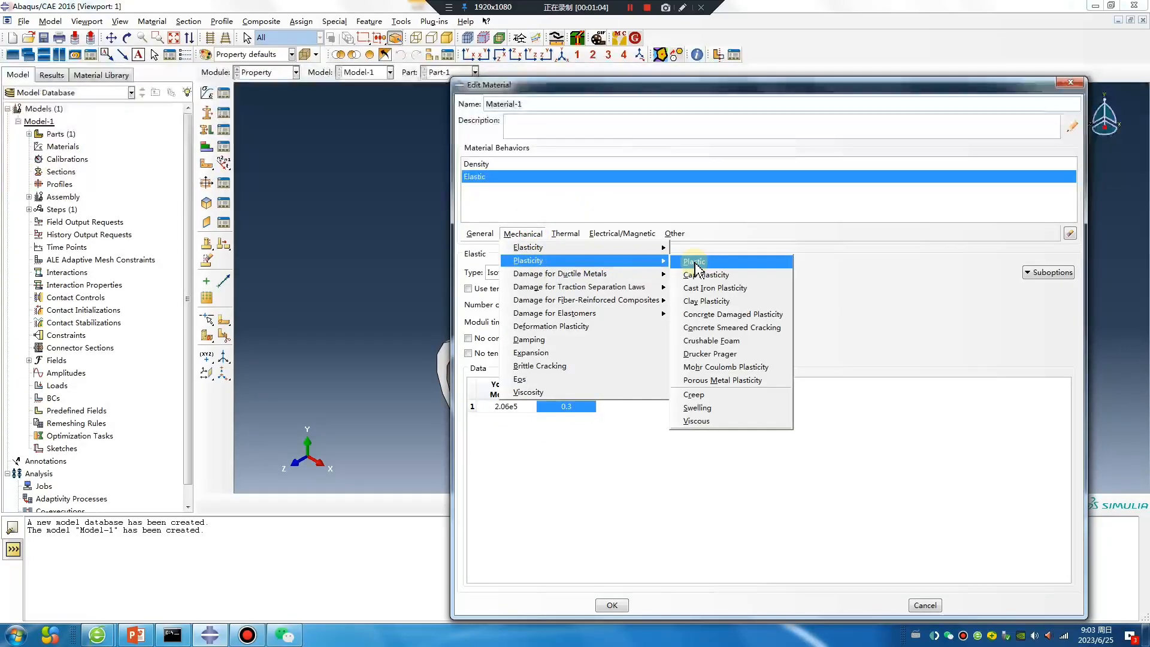
click(695, 261)
click(509, 373)
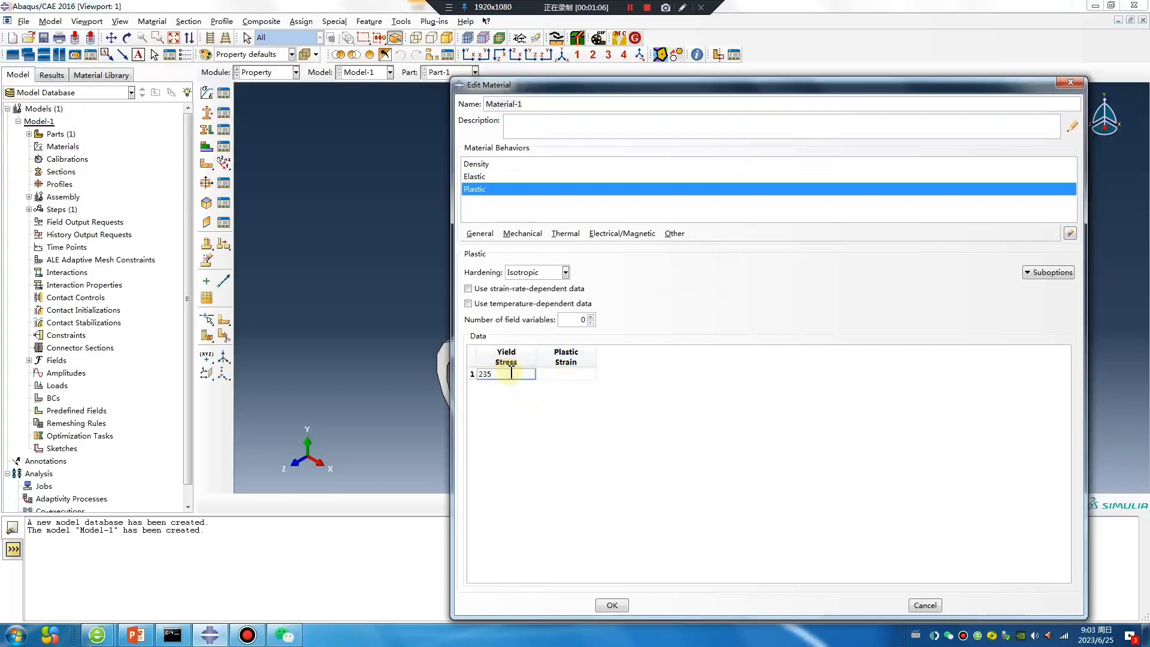
click(569, 373)
key(Tab)
text(400)
click(573, 386)
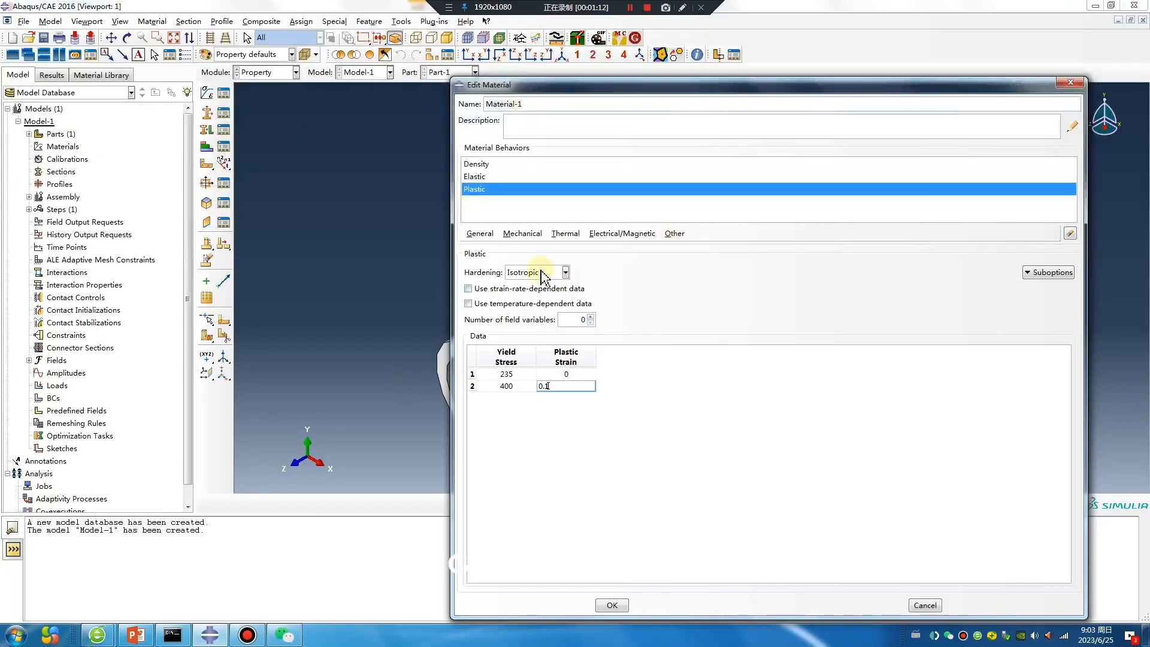
click(611, 605)
Create a homogeneous solid section using Material-1 and assign it to the whole pipe.
click(206, 113)
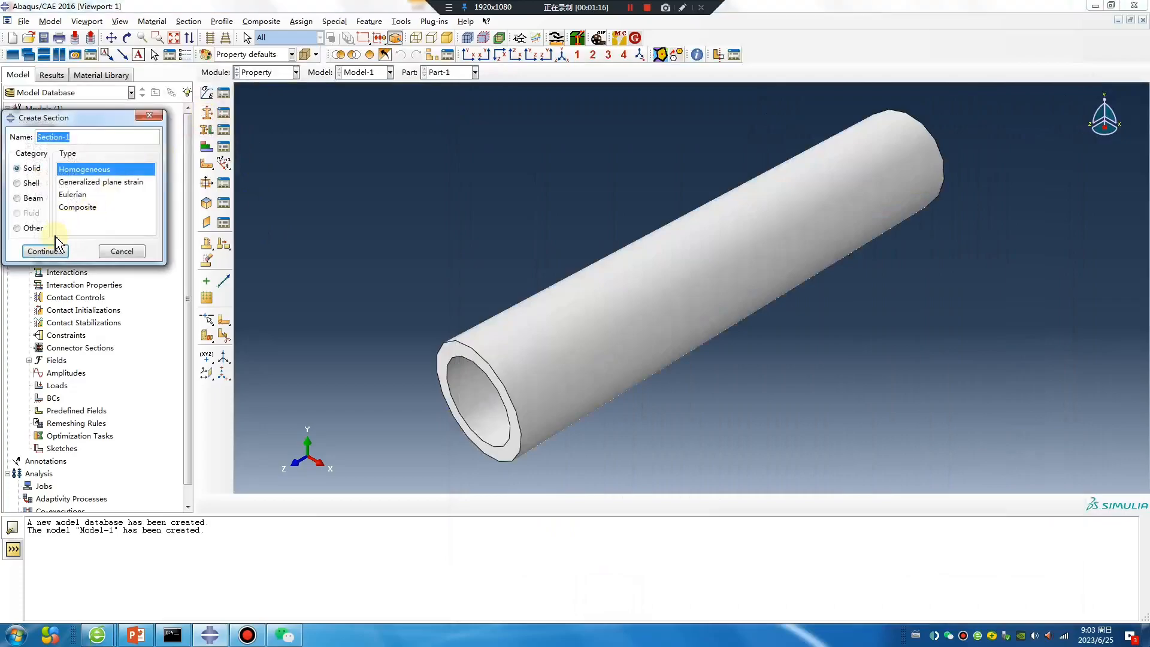
click(41, 248)
click(40, 228)
click(206, 129)
click(575, 301)
middle_click(295, 334)
click(45, 307)
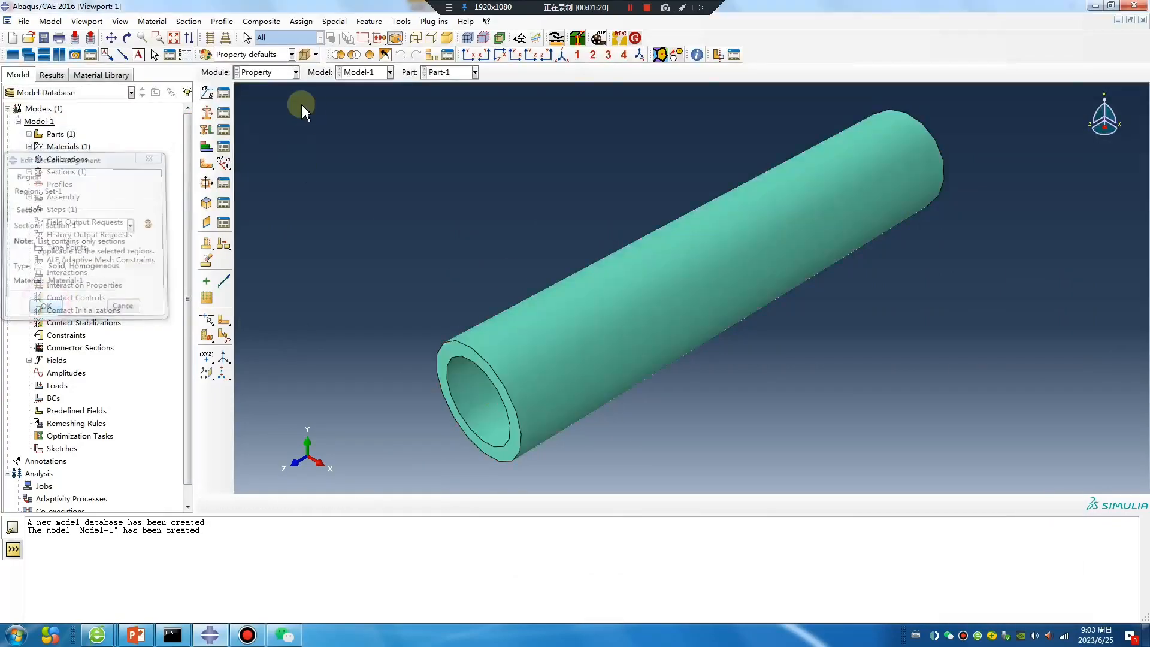
Create a dependent instance of Part-1 in the Assembly module.
click(269, 72)
click(256, 114)
click(208, 93)
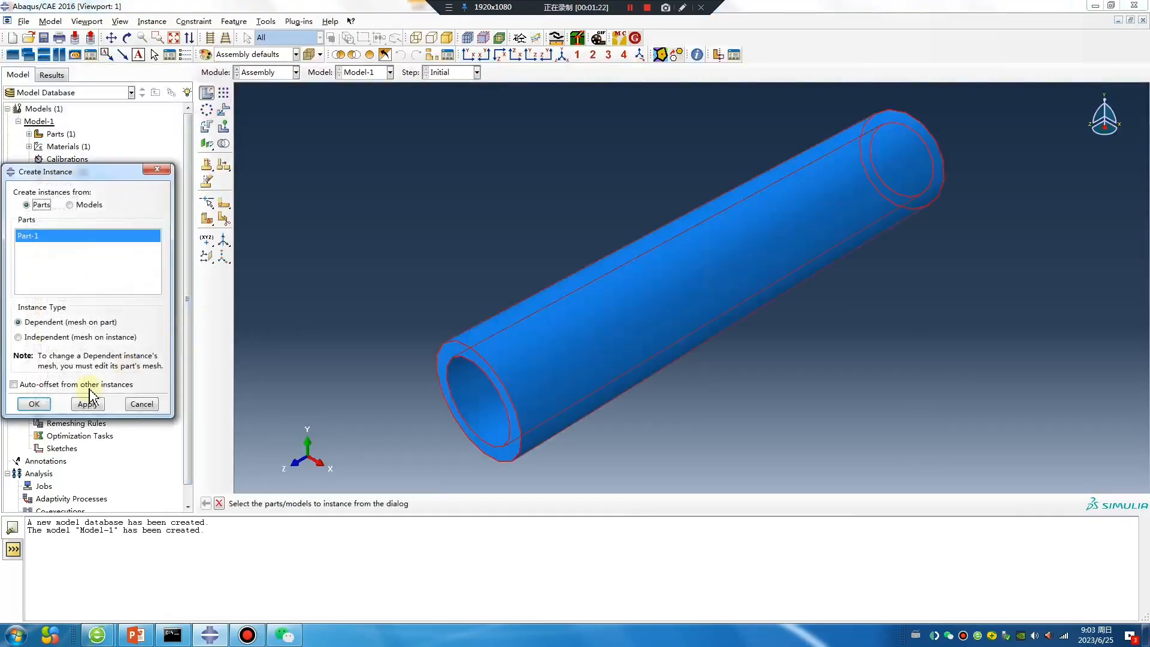
click(34, 404)
Create a linear perturbation Buckle step named Step-1 after the Initial step.
click(267, 72)
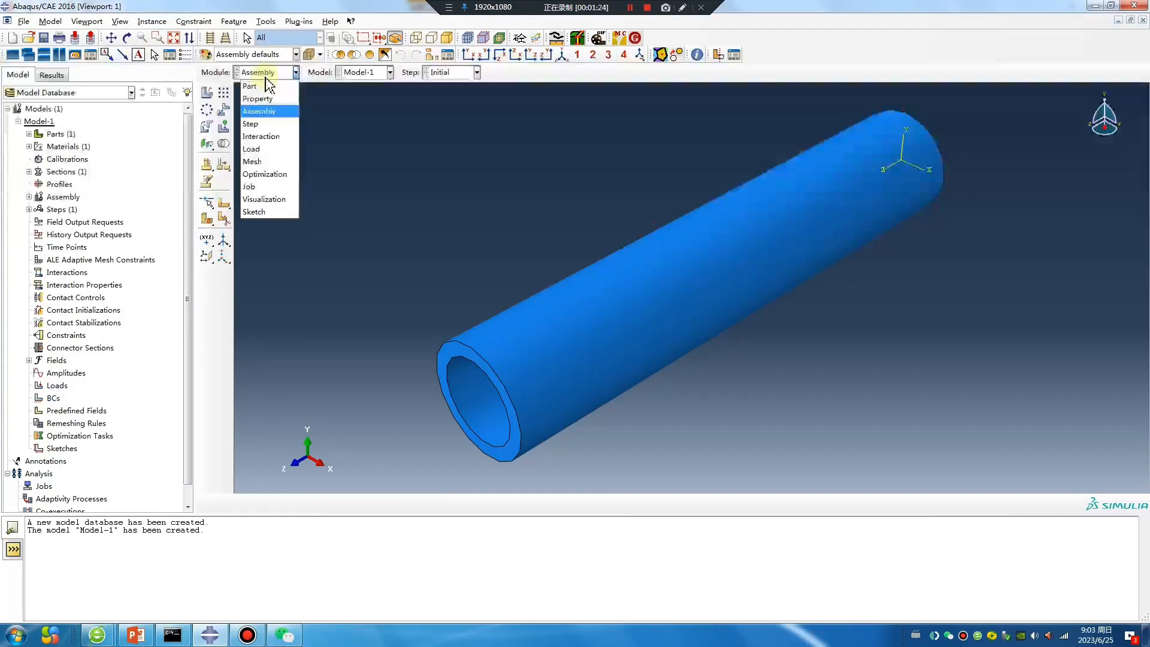
click(261, 126)
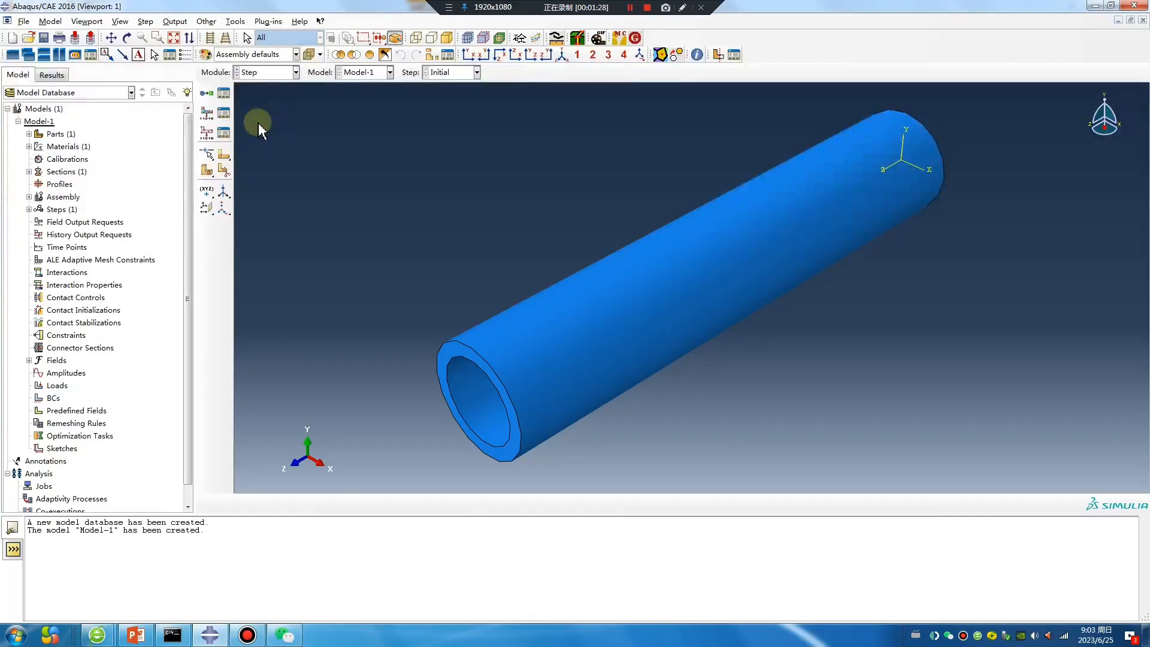
click(224, 95)
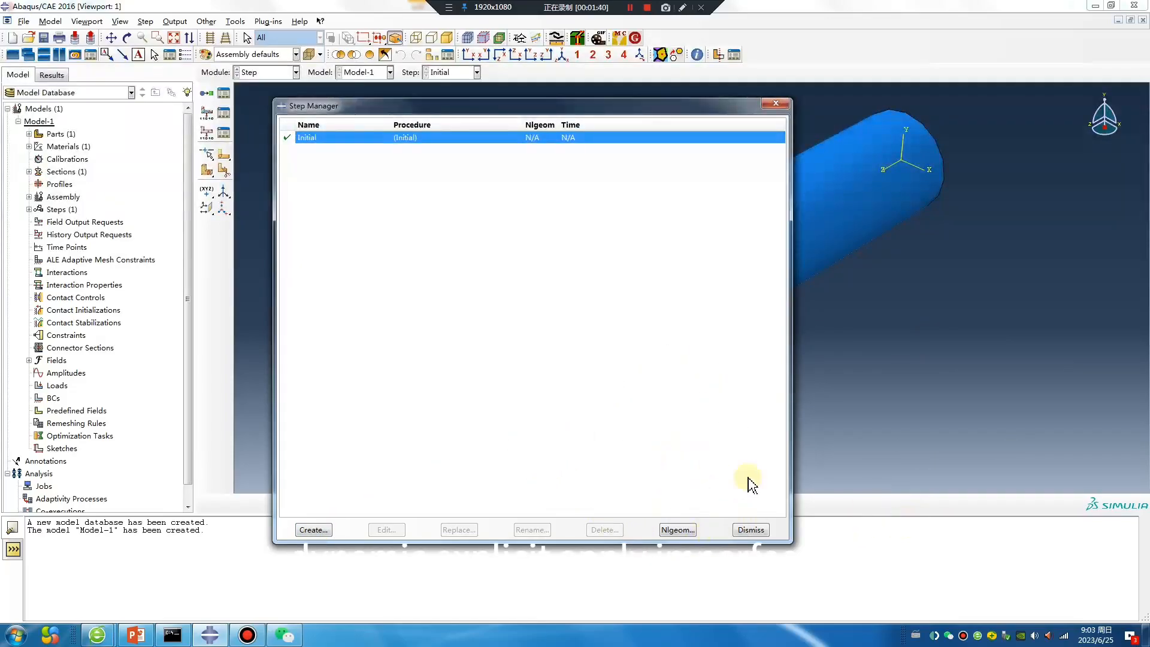
click(313, 529)
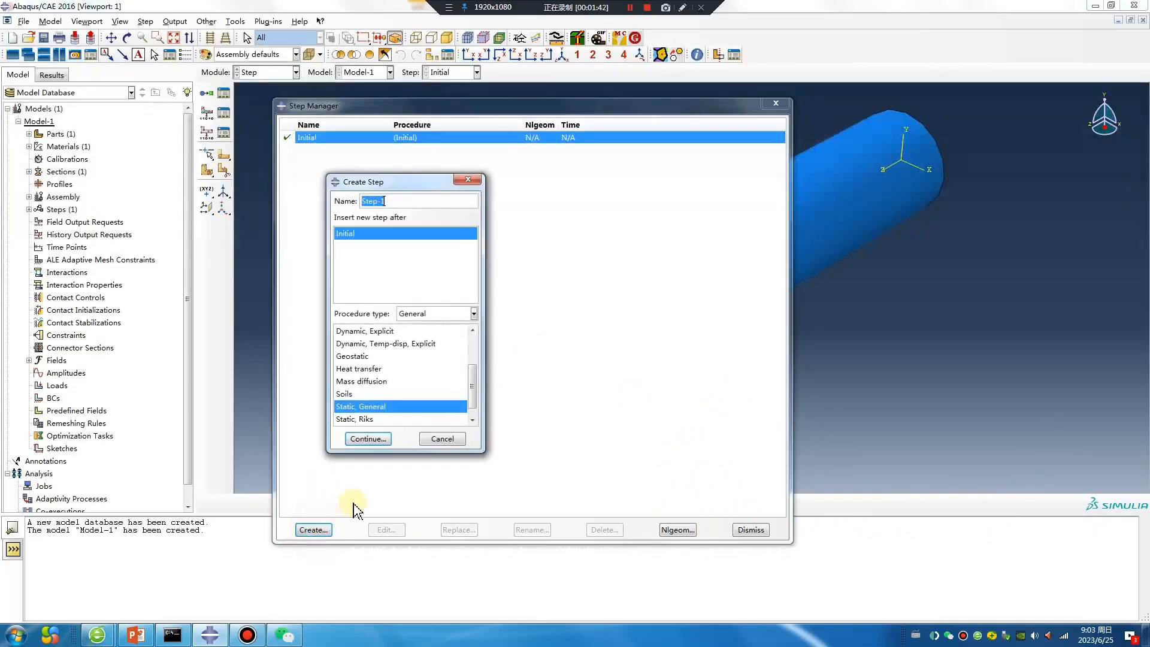
click(420, 314)
click(416, 342)
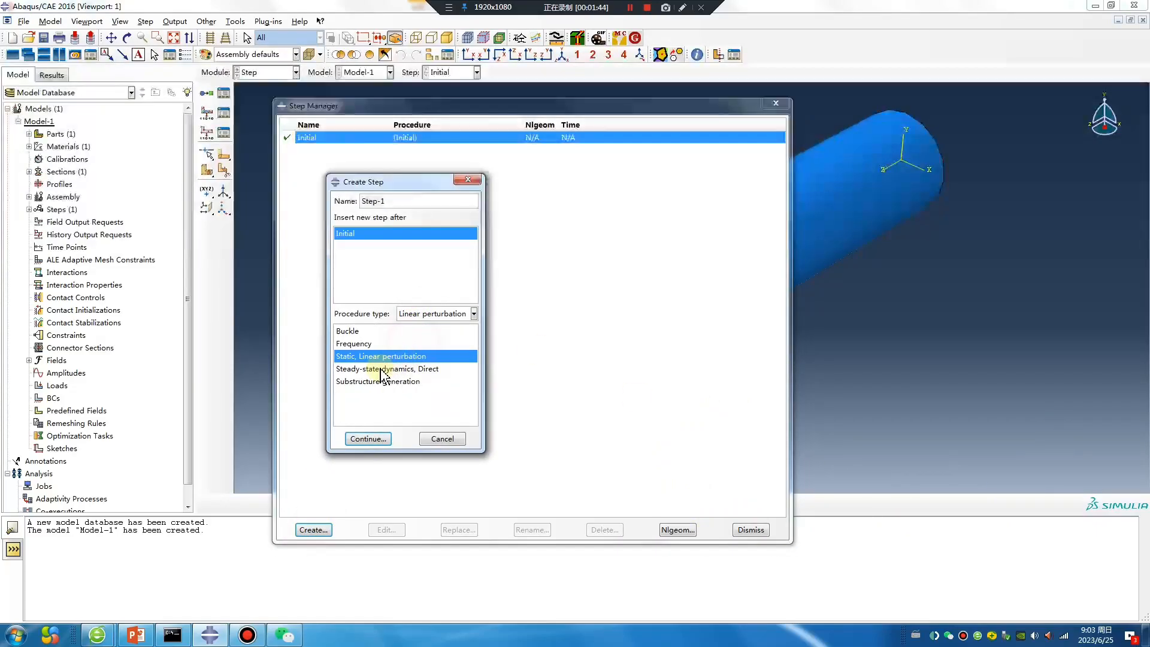
click(369, 332)
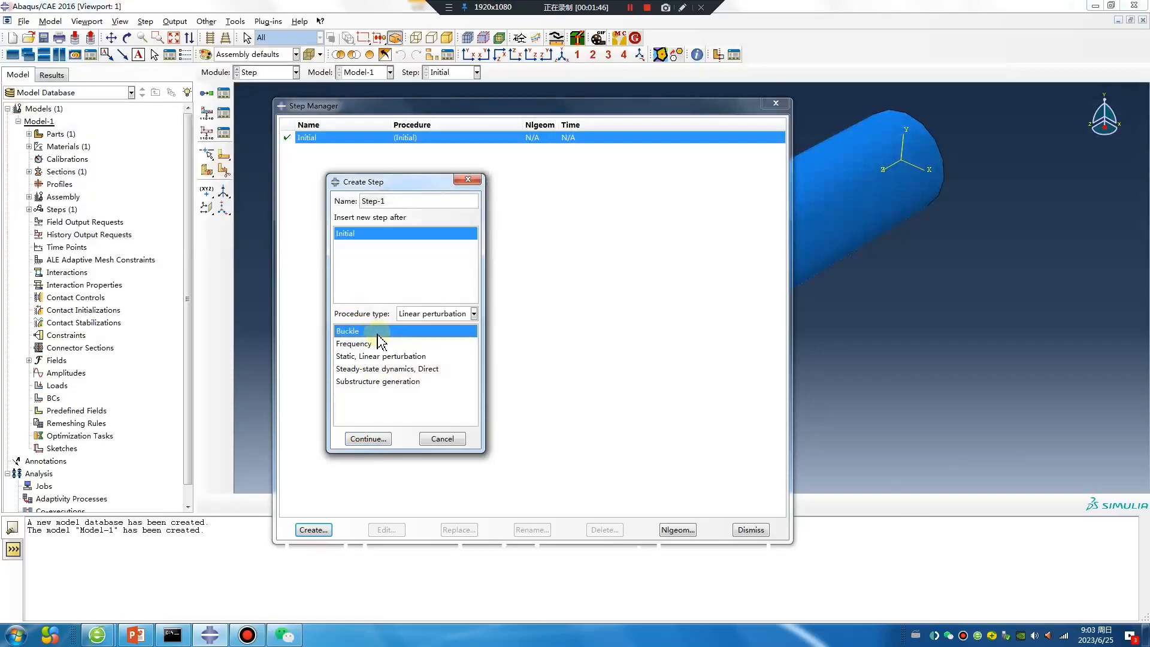
click(368, 439)
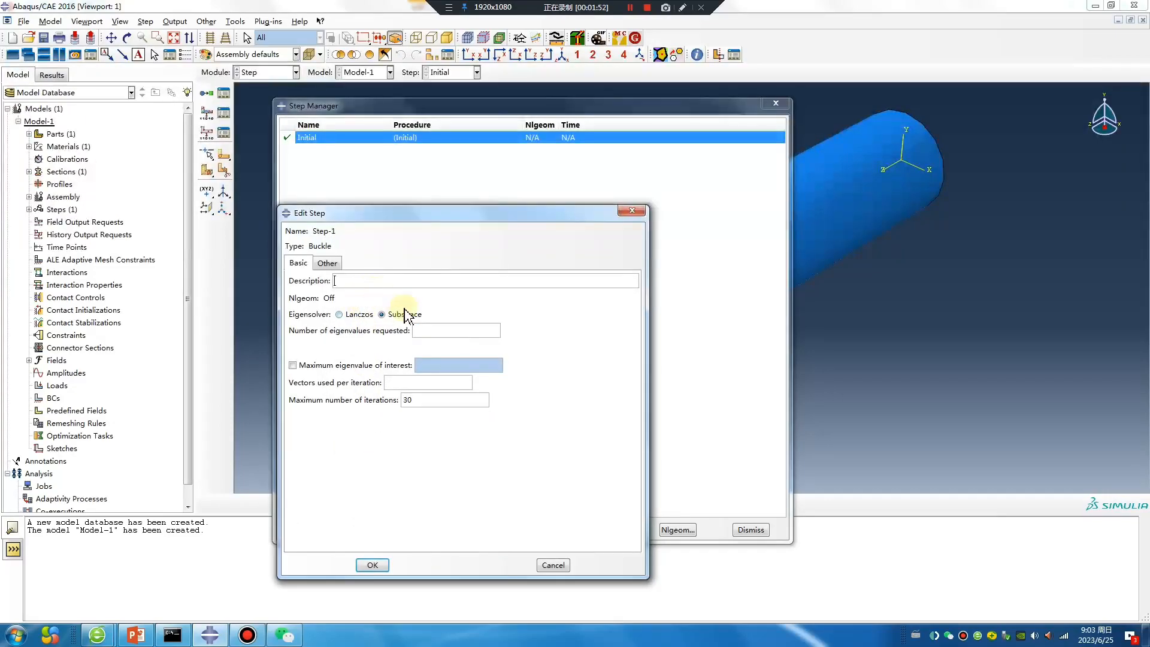
Configure the buckle step to request 6 eigenvalues with 12 vectors per iteration and at most 100 iterations.
click(427, 332)
click(432, 383)
text(12)
click(425, 400)
drag(426, 401, 404, 403)
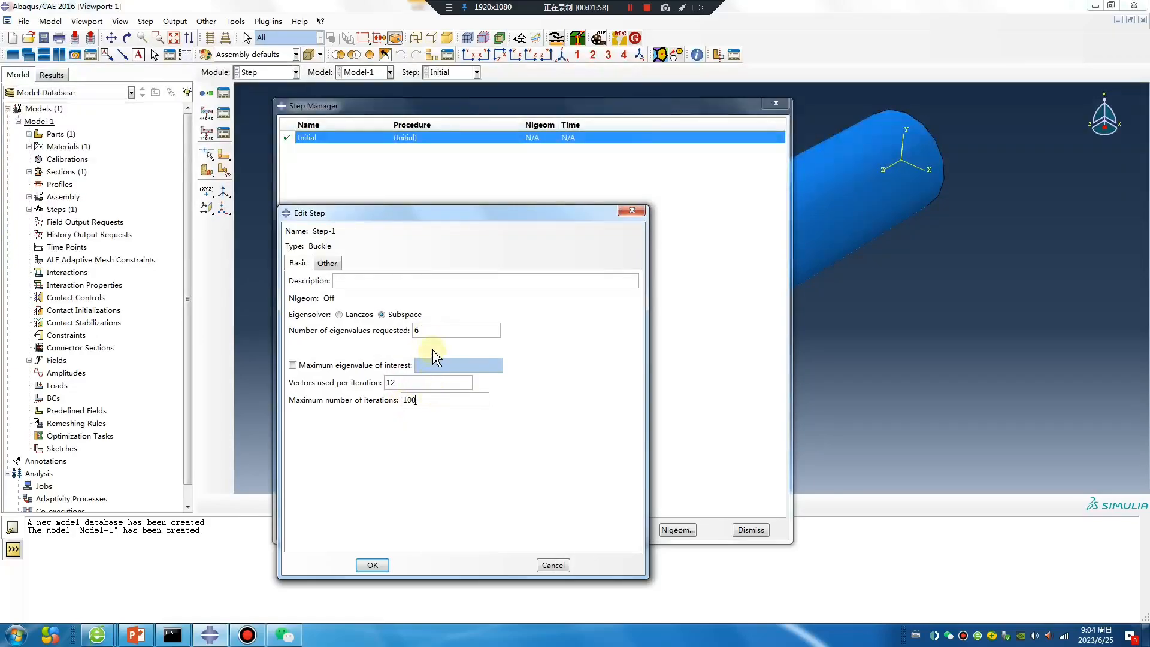
drag(427, 331, 412, 333)
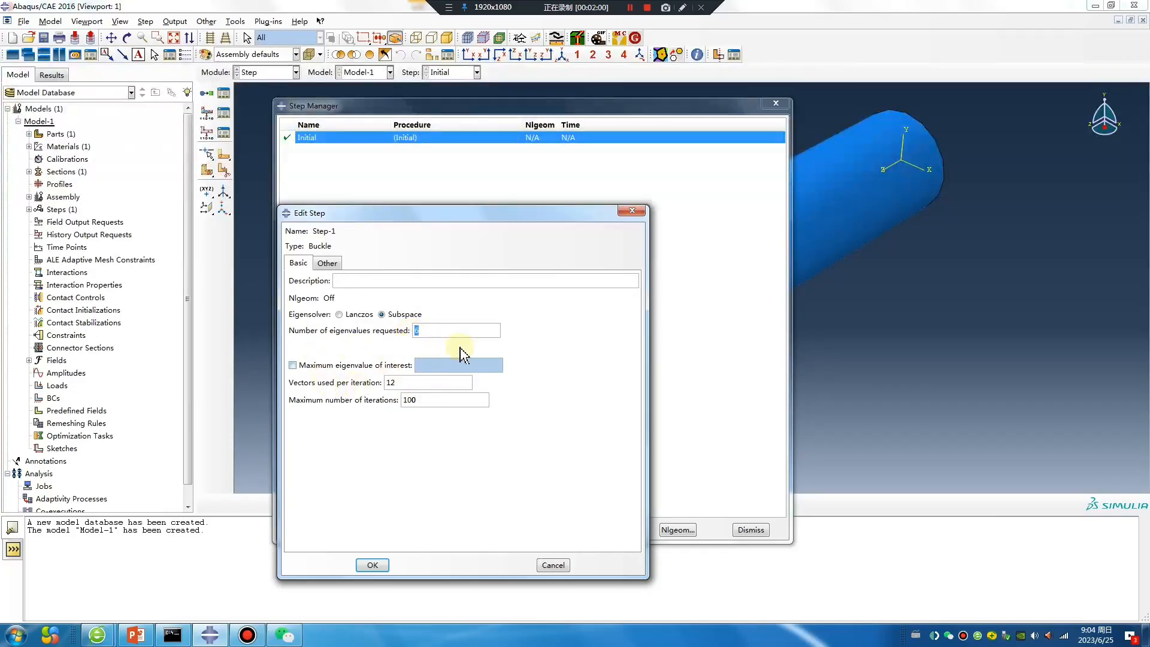
click(373, 564)
click(776, 104)
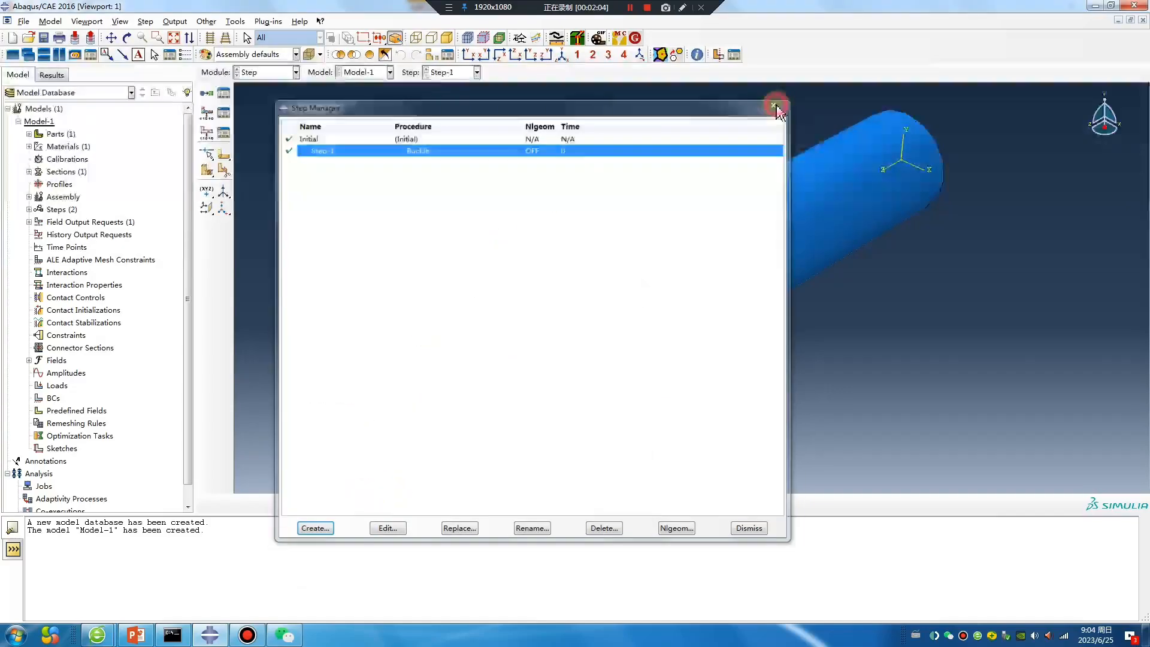
Switch the Mesh module to Part-1, seed the part with the default global size and generate its mesh.
click(252, 73)
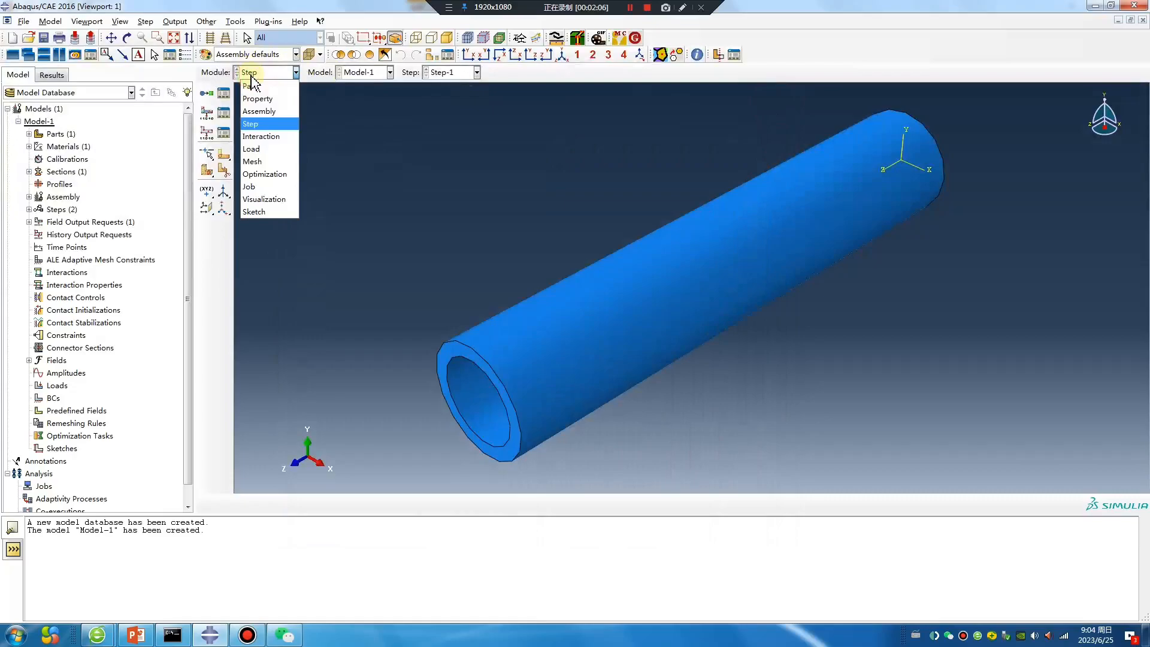
click(261, 161)
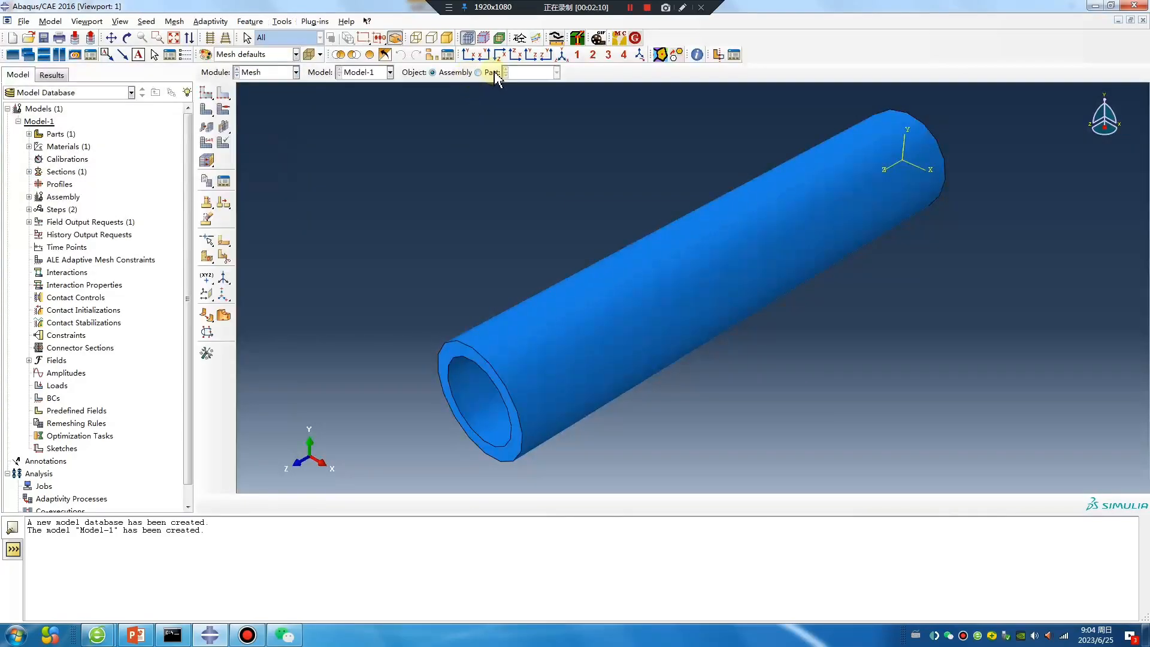
click(224, 110)
click(738, 156)
click(707, 290)
click(207, 93)
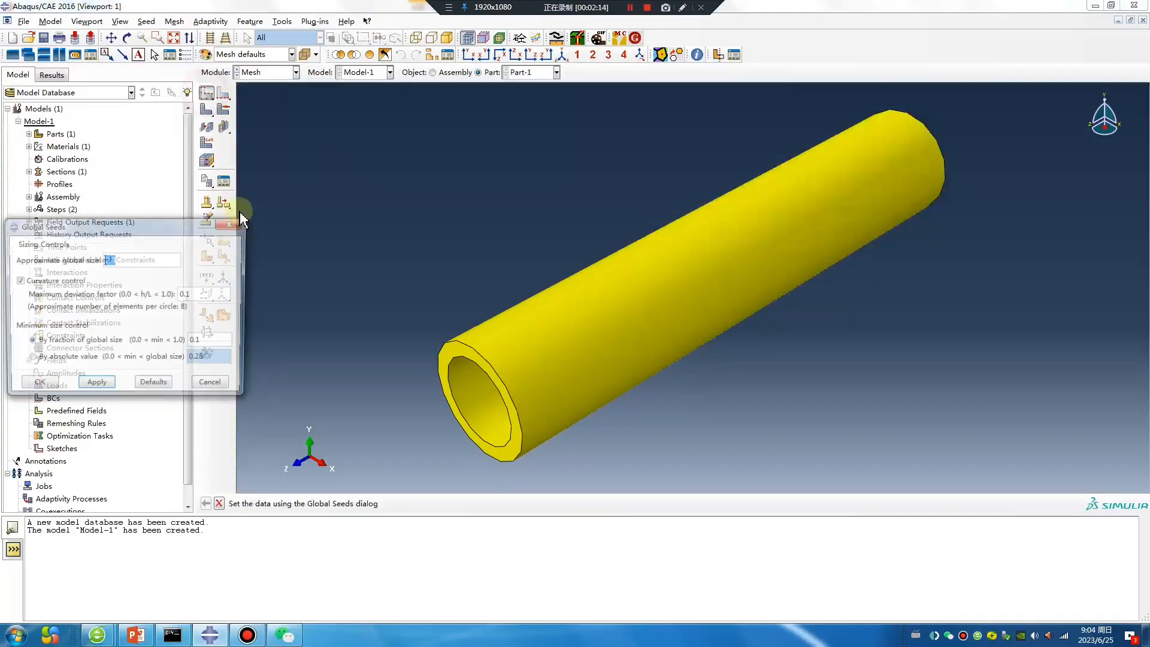
click(94, 386)
click(43, 387)
click(205, 111)
middle_click(312, 158)
Create an encastre boundary condition in Step-1 on the pipe's end face at the origin.
click(267, 71)
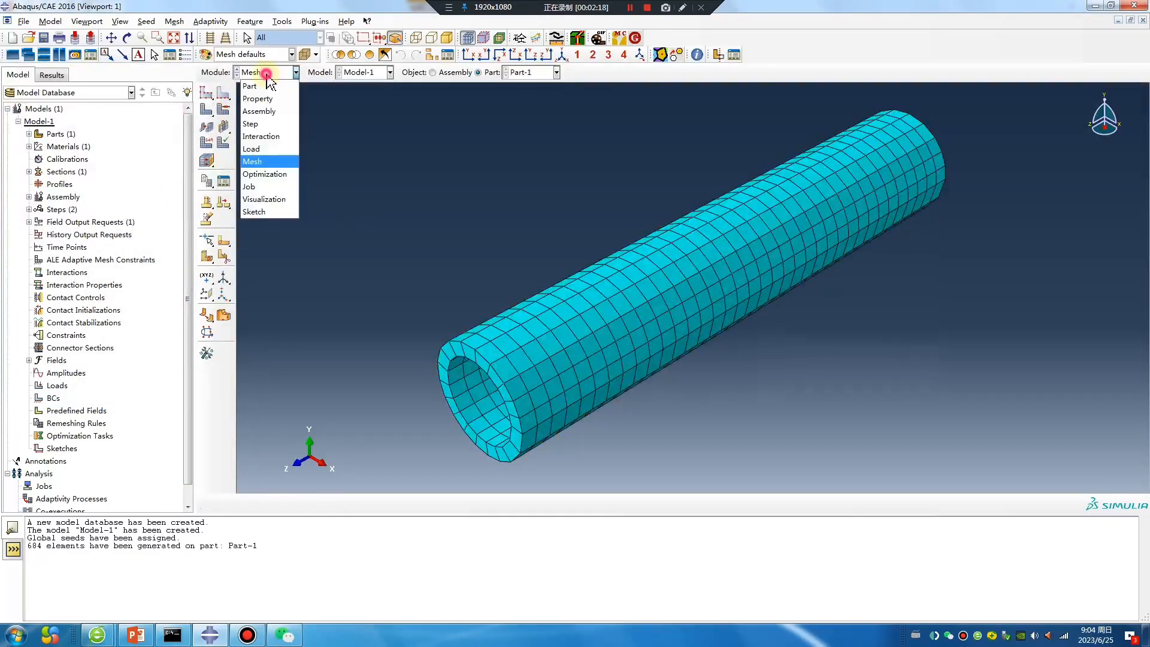
click(257, 148)
click(207, 113)
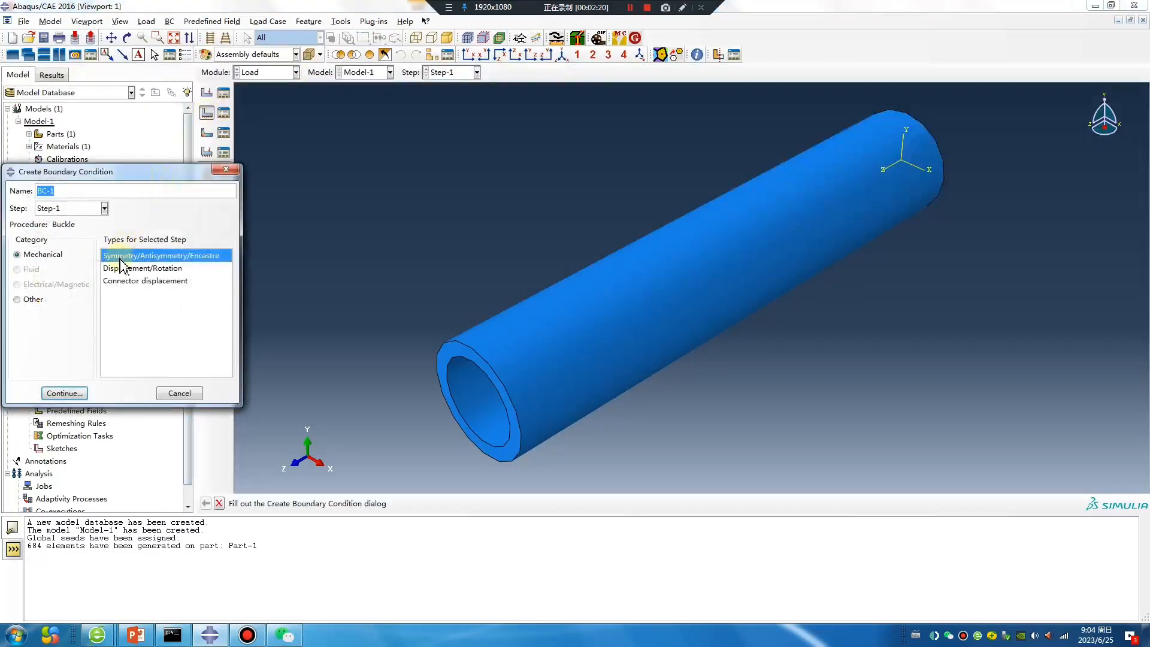
click(63, 393)
ctrl+alt+drag(547, 398, 884, 333)
click(829, 300)
middle_click(617, 341)
click(33, 457)
click(58, 478)
Create a Displacement/Rotation boundary condition in Step-1 on the pipe's end face opposite the fixed end.
ctrl+alt+drag(732, 267, 329, 156)
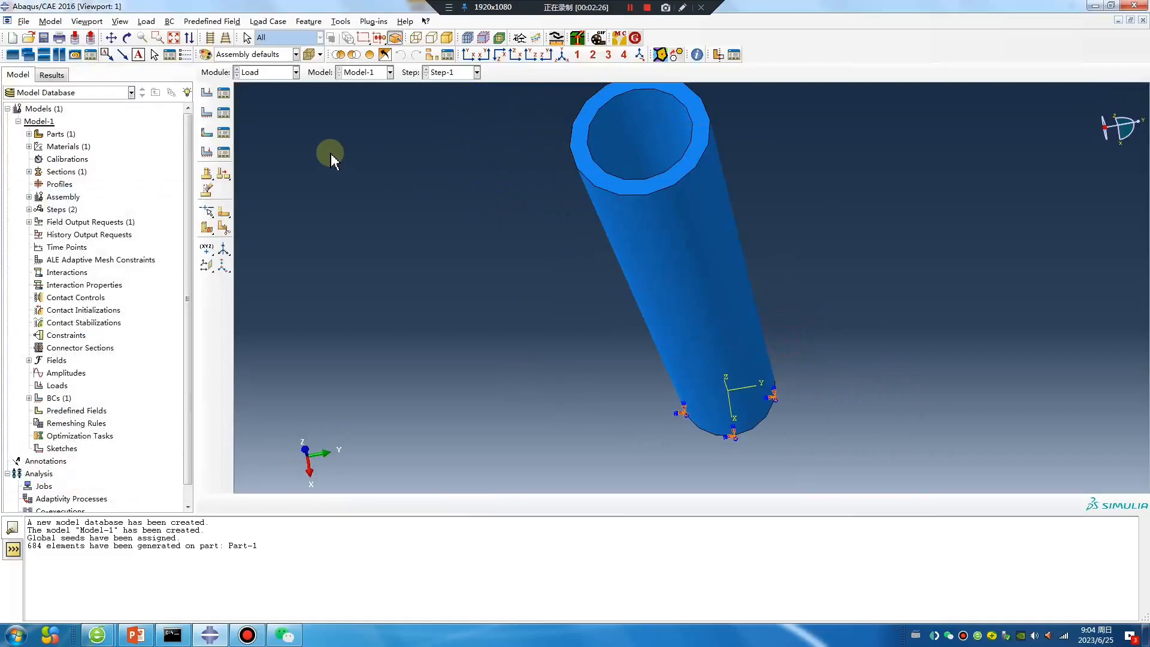
click(207, 113)
click(142, 268)
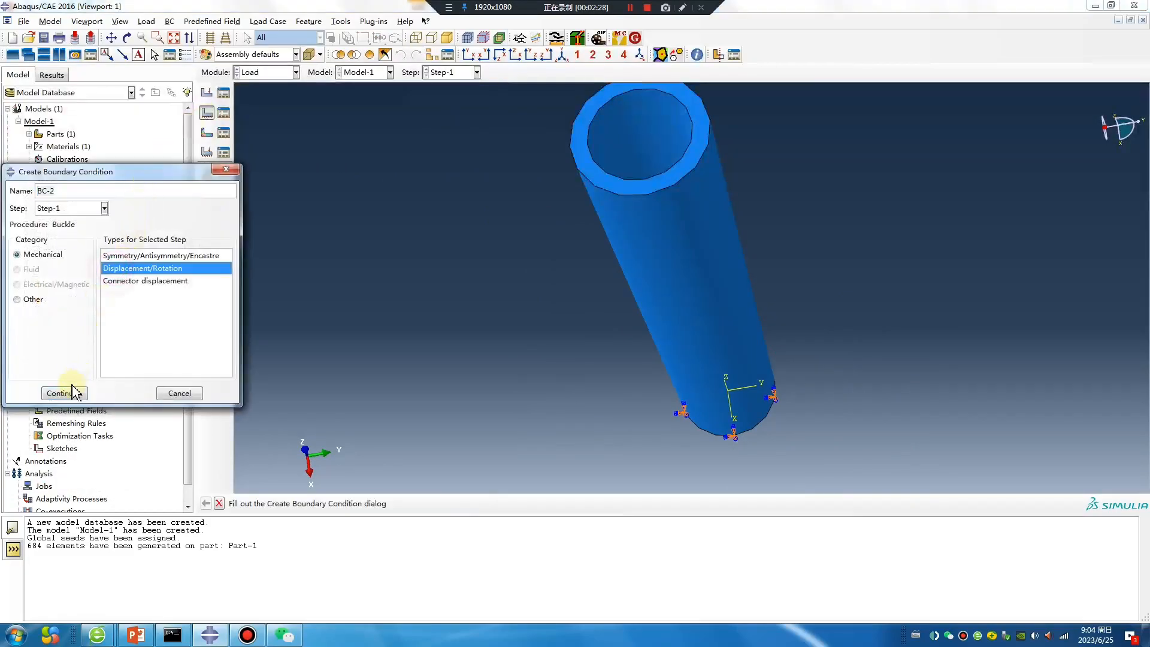
click(65, 393)
click(586, 154)
middle_click(514, 252)
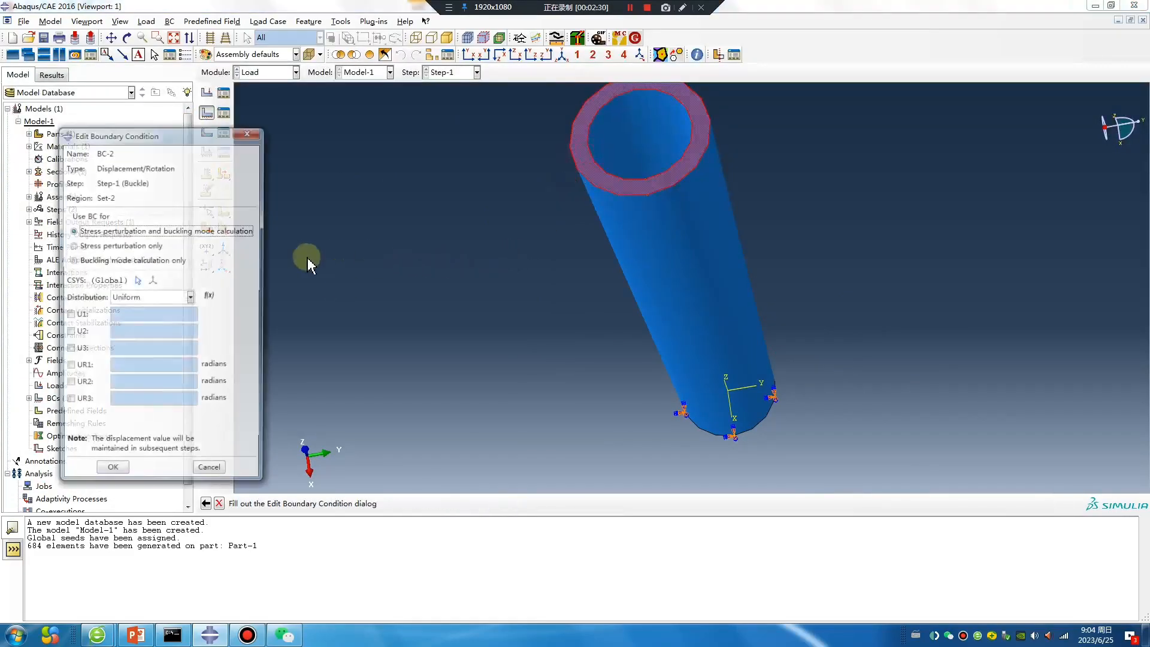
Set U3 to -0.1 and U1, U2, UR1, UR2 and UR3 to 0 for BC-2.
ctrl+alt+drag(737, 258, 298, 431)
click(112, 351)
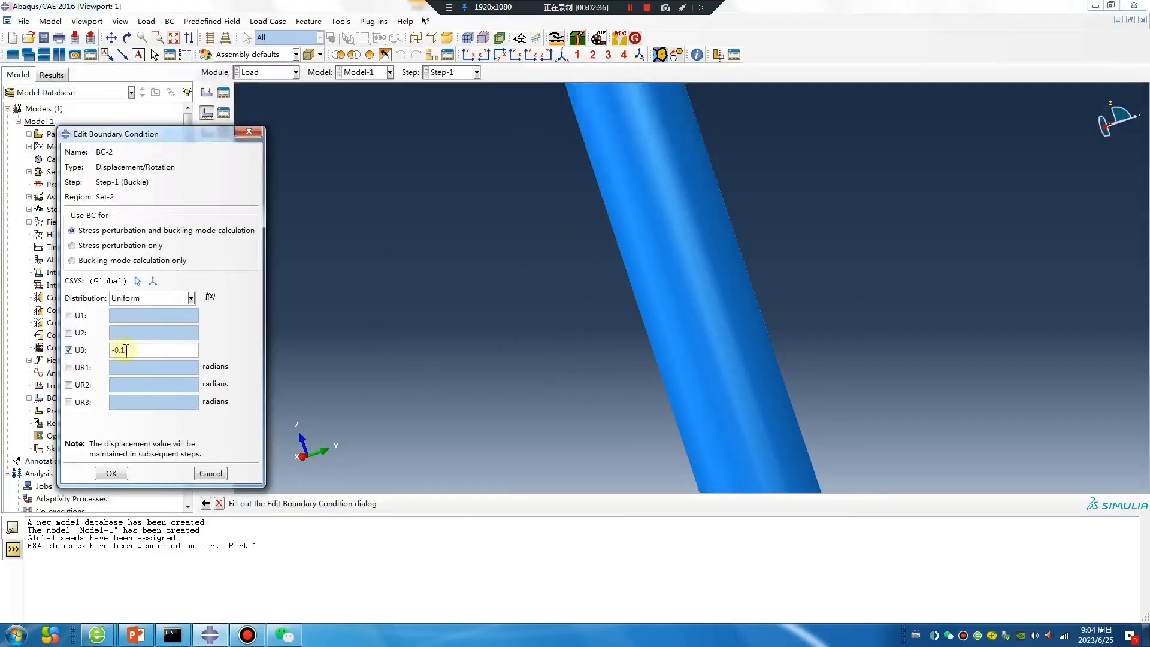
click(68, 315)
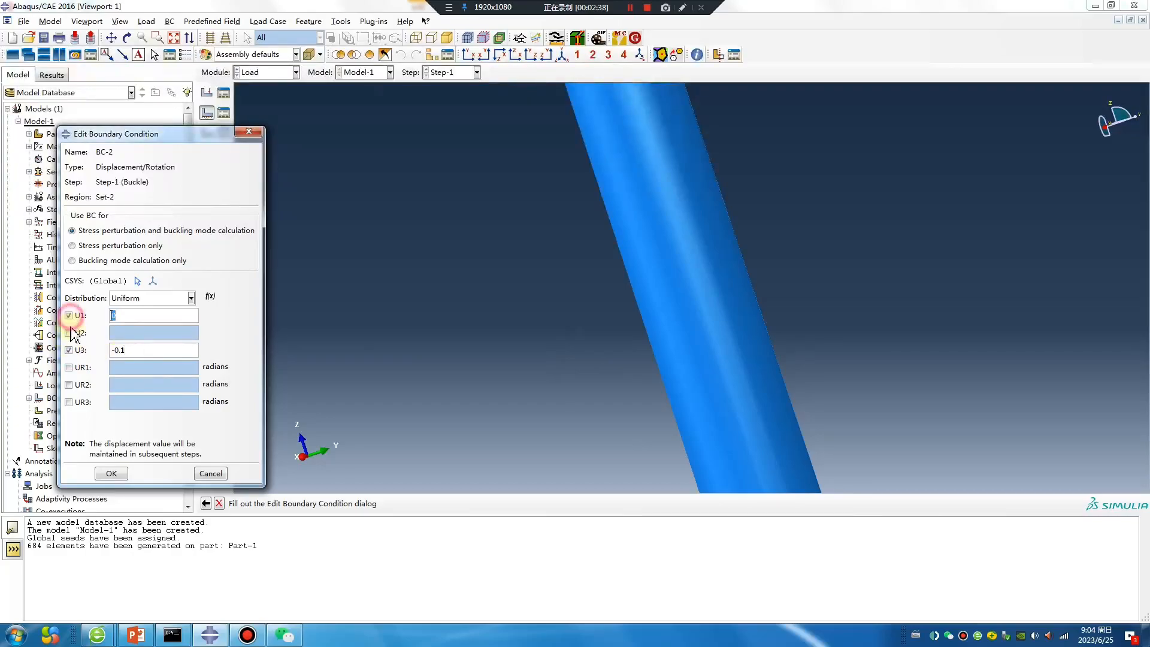
click(68, 333)
click(68, 368)
click(69, 384)
click(68, 403)
click(110, 473)
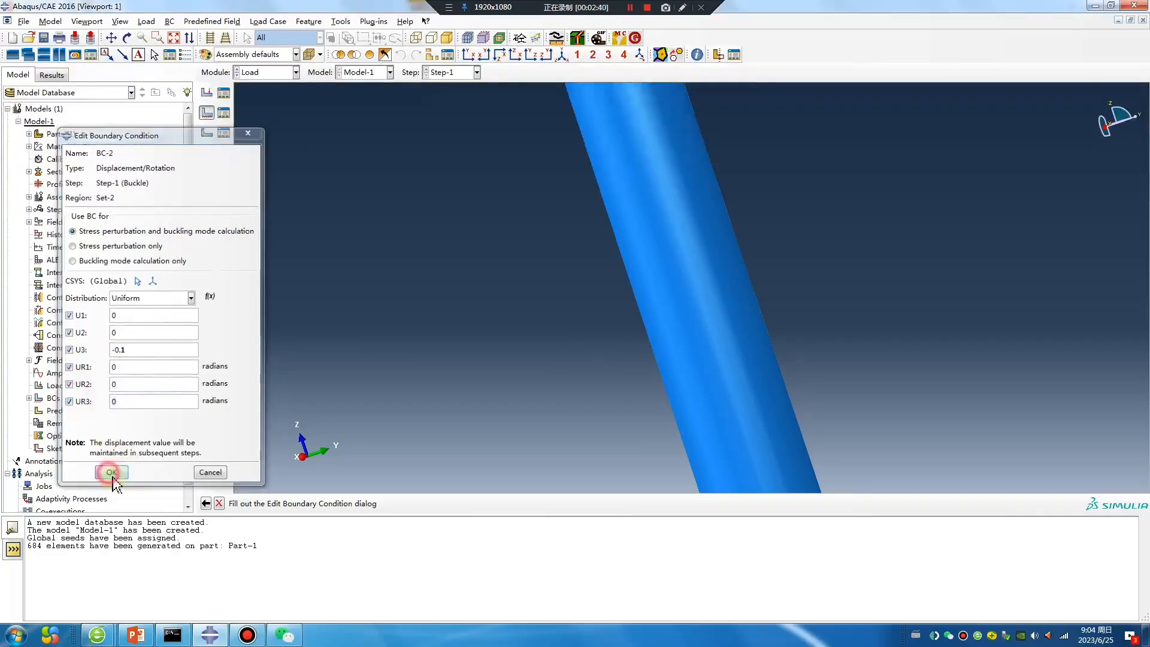
scroll(518, 472, up, 4)
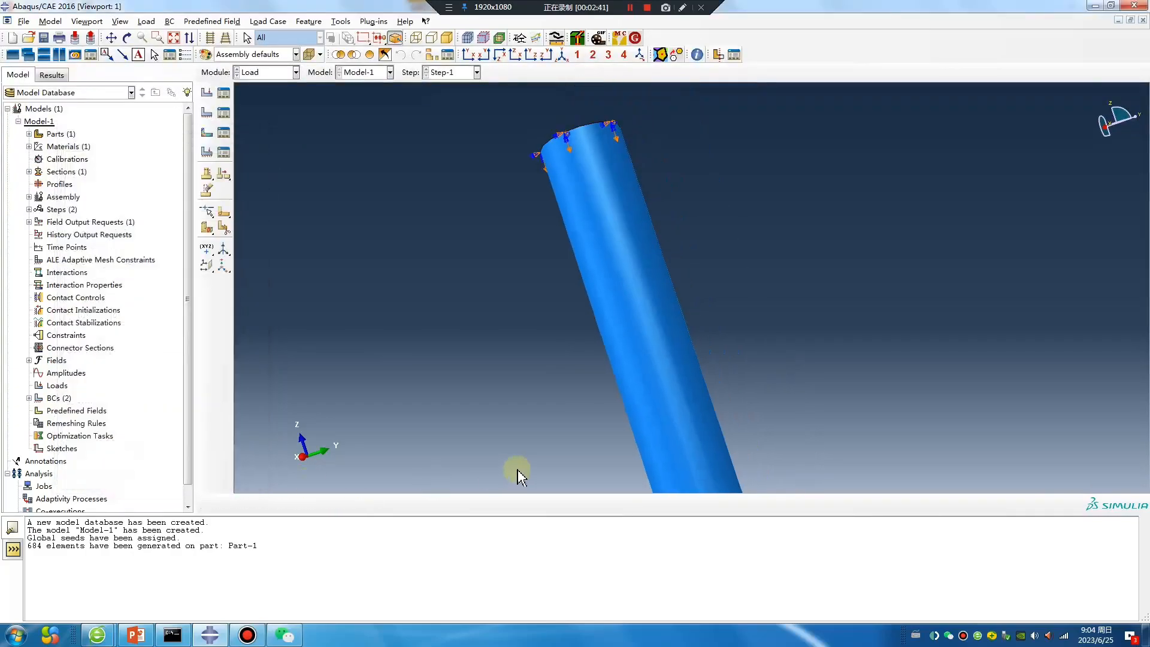
In Model-1's keywords, add the line "*Node File, Last Mode = 3" directly after the preselected field output request.
right_click(36, 123)
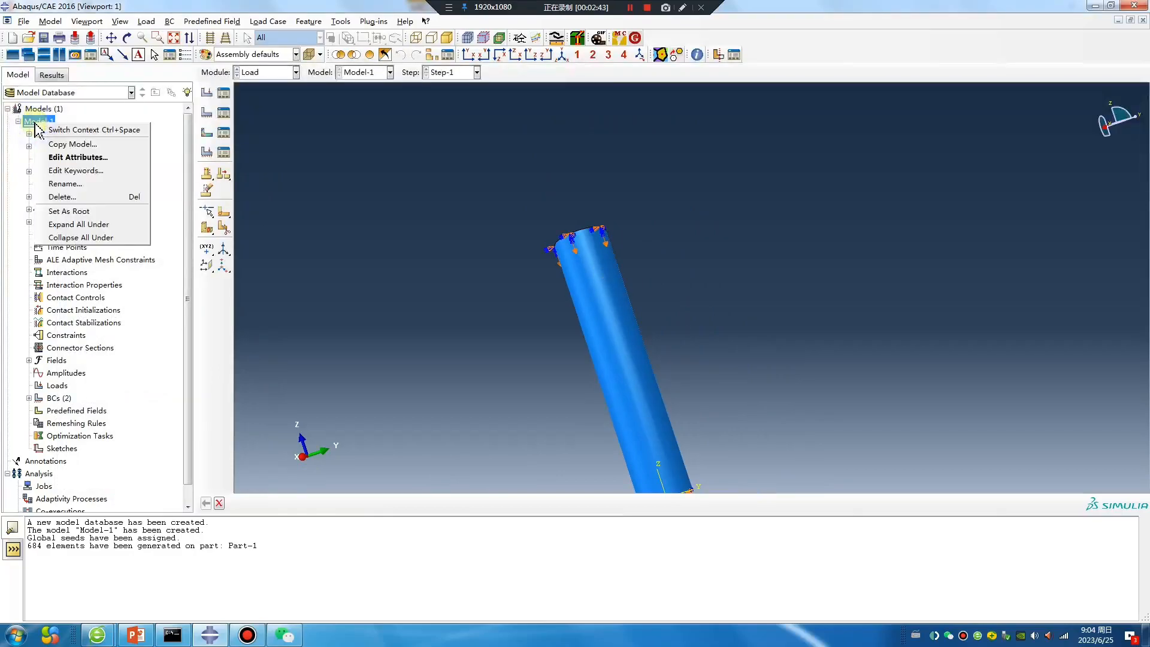
click(84, 171)
drag(327, 116, 327, 272)
click(144, 271)
key(Return)
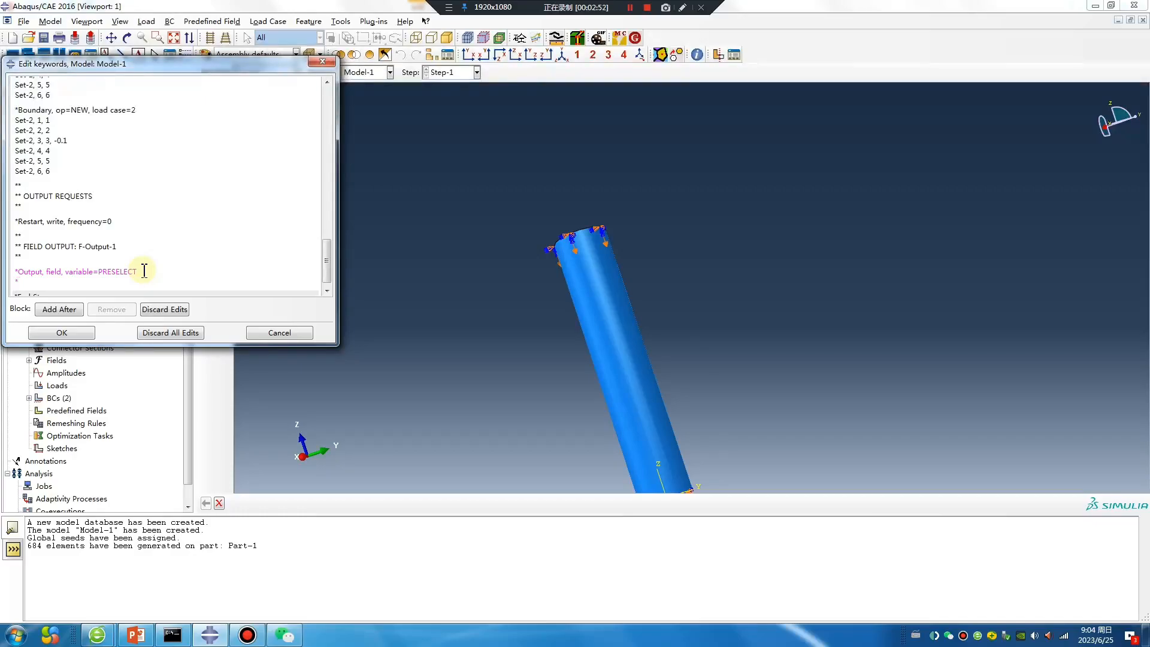
text(*Node)
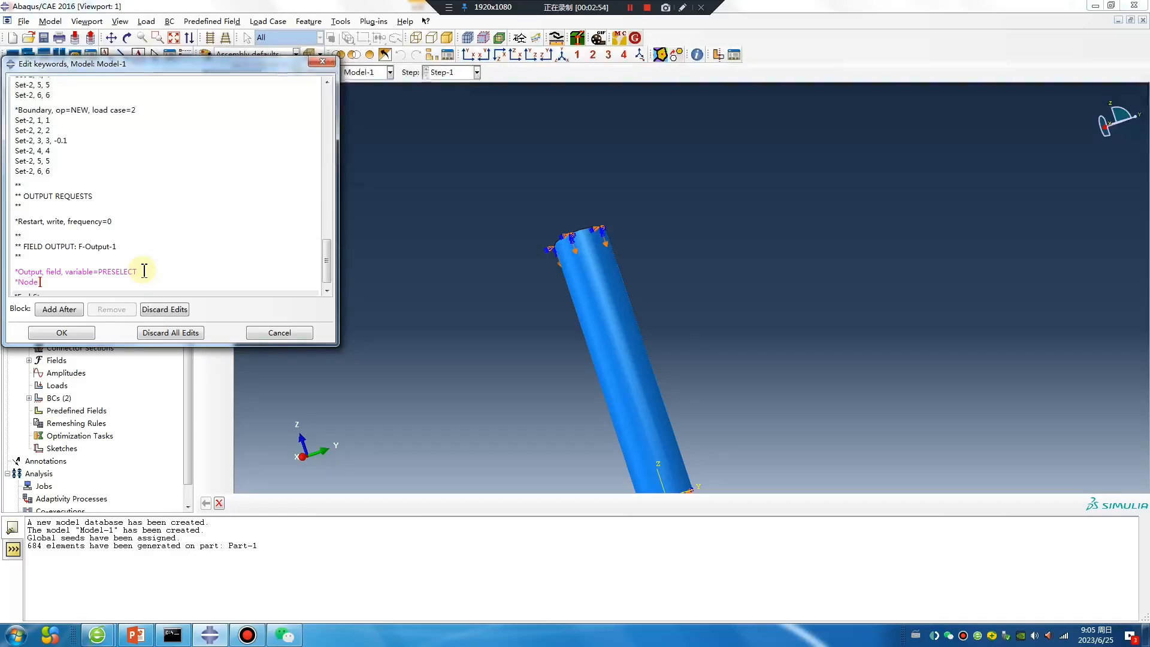
text( File)
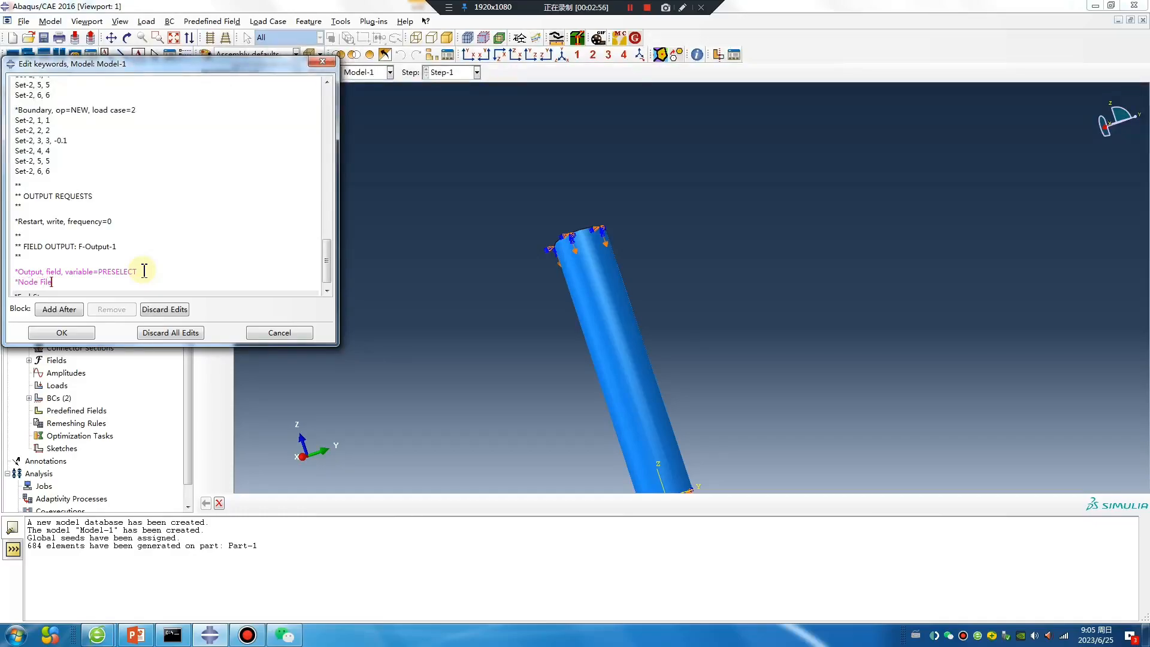
text(, Last Mode = 3)
click(683, 9)
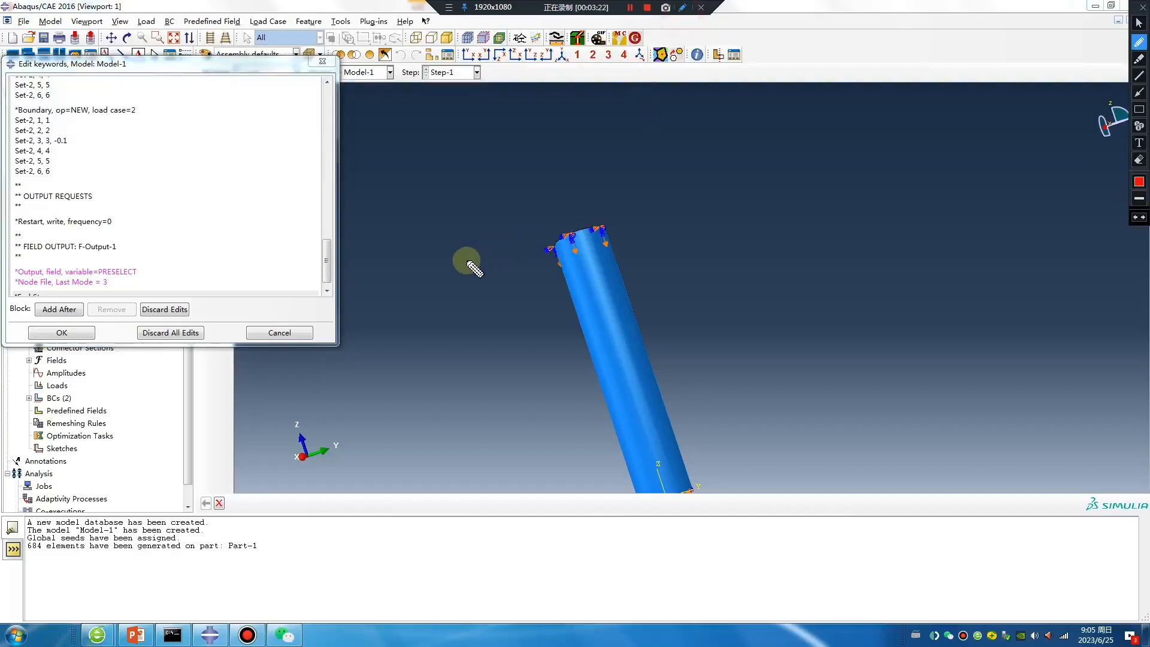
drag(404, 253, 385, 302)
drag(461, 305, 766, 306)
mouse_move(371, 337)
mouse_down()
mouse_move(347, 396)
mouse_move(407, 395)
mouse_up()
drag(469, 396, 811, 395)
mouse_move(353, 430)
mouse_down()
mouse_move(402, 430)
mouse_move(333, 484)
mouse_up()
drag(470, 481, 816, 481)
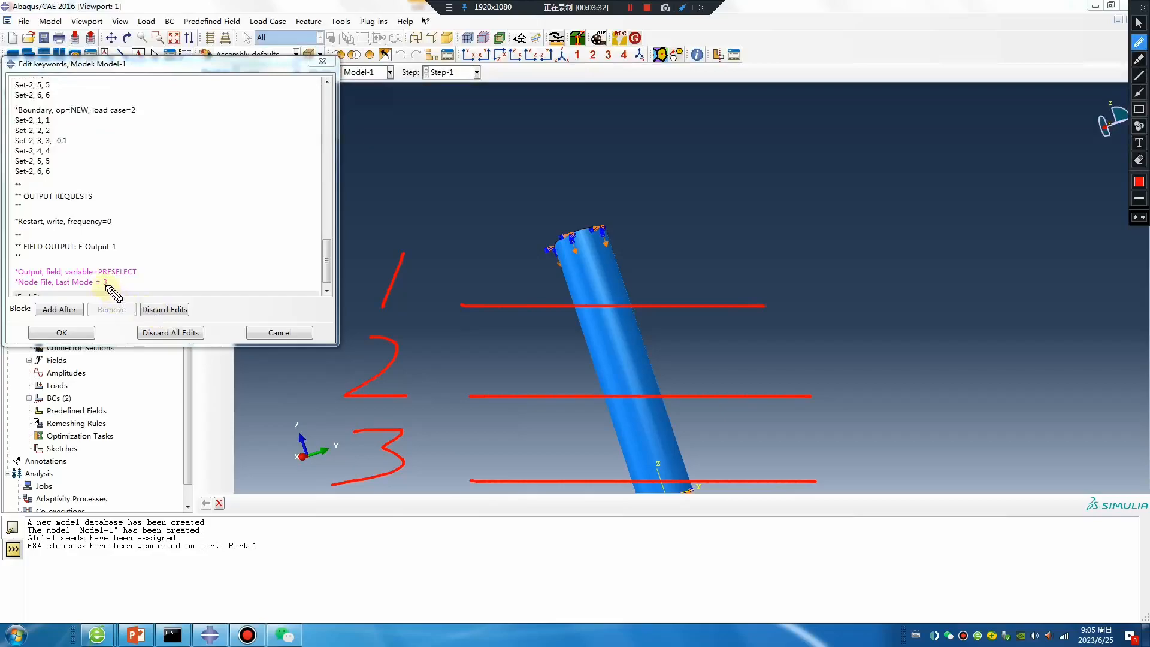
drag(105, 275, 103, 290)
mouse_move(357, 307)
mouse_down()
mouse_move(791, 341)
mouse_move(788, 226)
mouse_move(401, 185)
mouse_move(352, 300)
mouse_up()
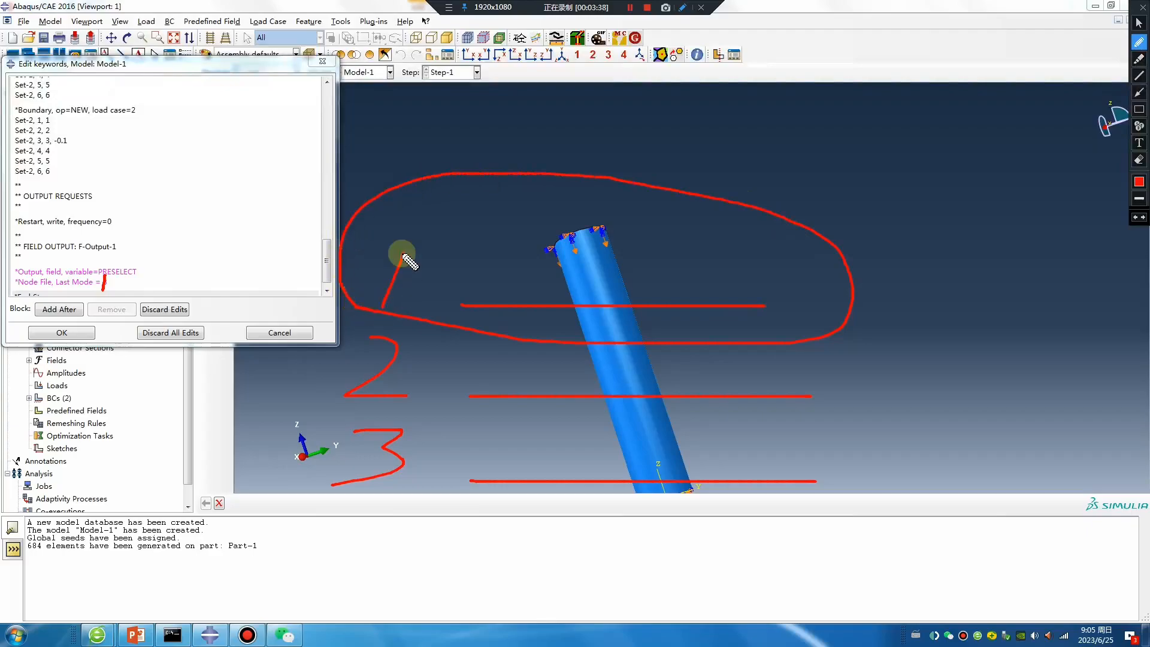
drag(458, 305, 782, 305)
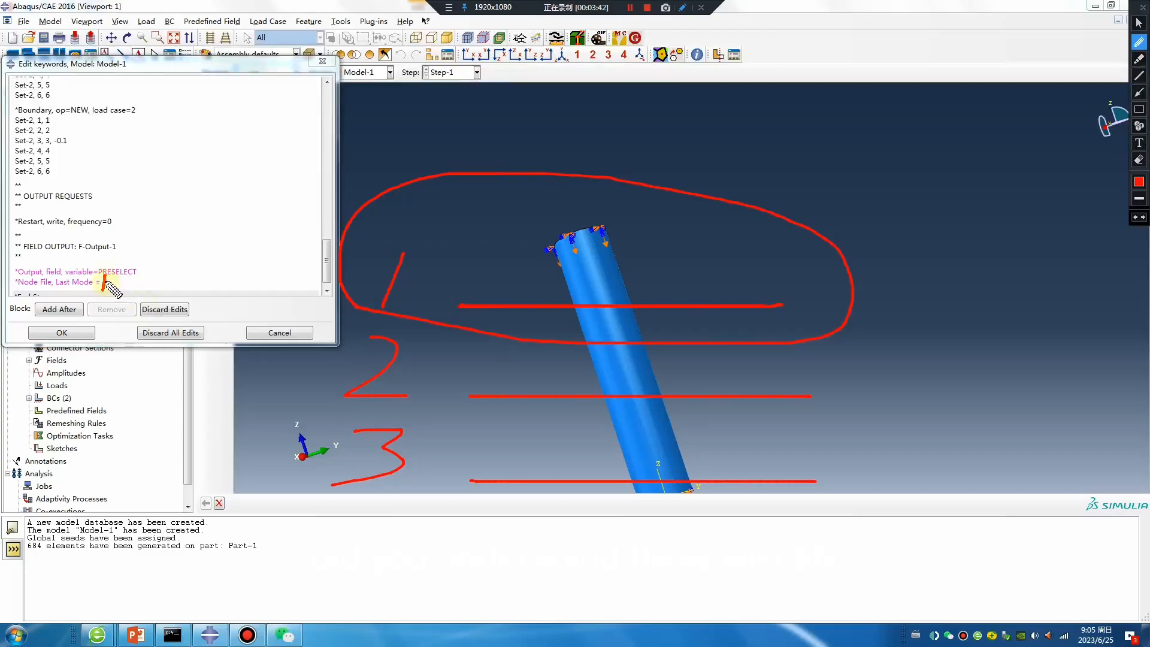
mouse_move(405, 249)
mouse_down()
mouse_move(385, 337)
mouse_move(342, 385)
mouse_move(410, 400)
mouse_up()
mouse_move(351, 434)
mouse_down()
mouse_move(367, 455)
mouse_move(335, 484)
mouse_up()
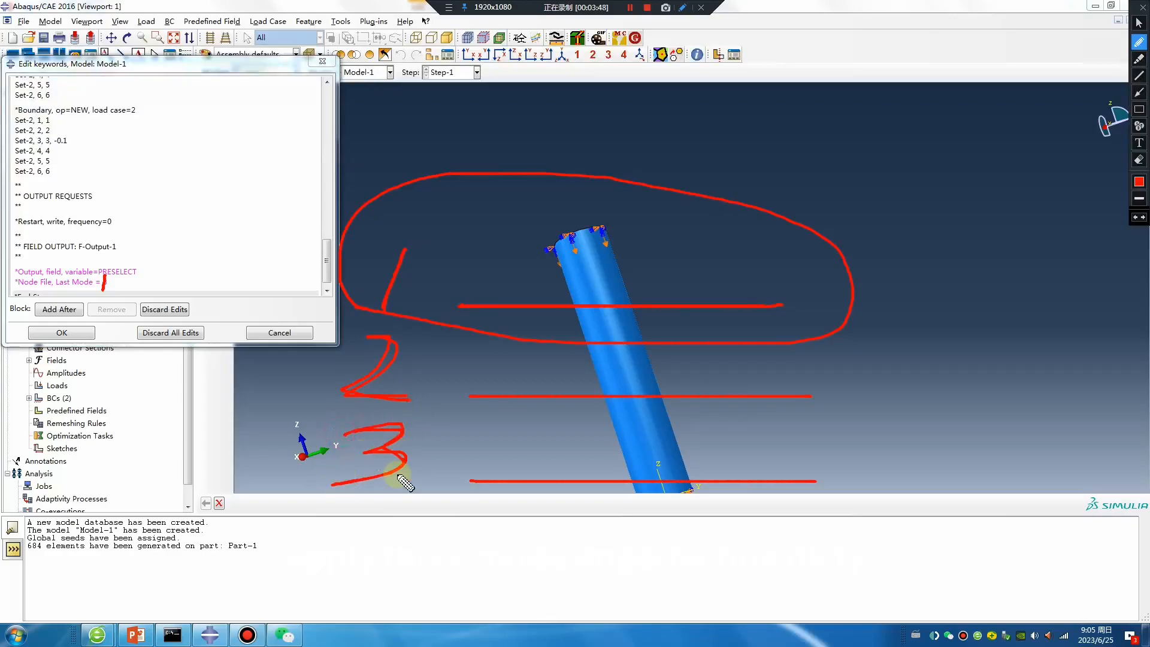
key(Escape)
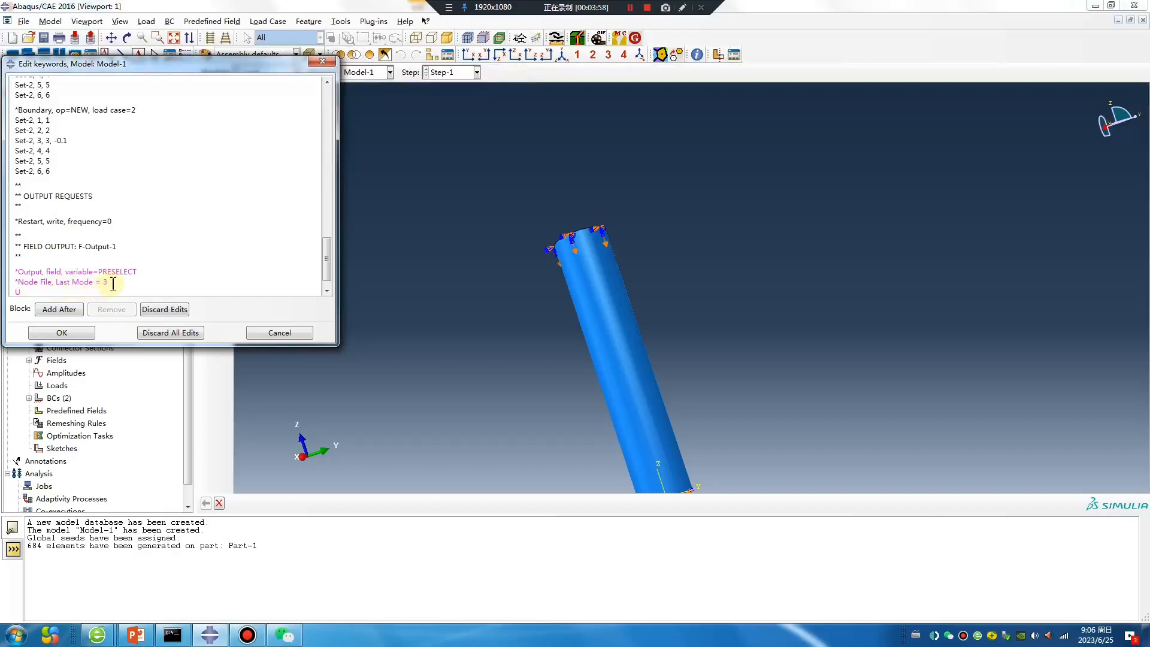
Accept the keyword edits with U as the node file variable and save the model database as 1.
click(77, 334)
click(44, 37)
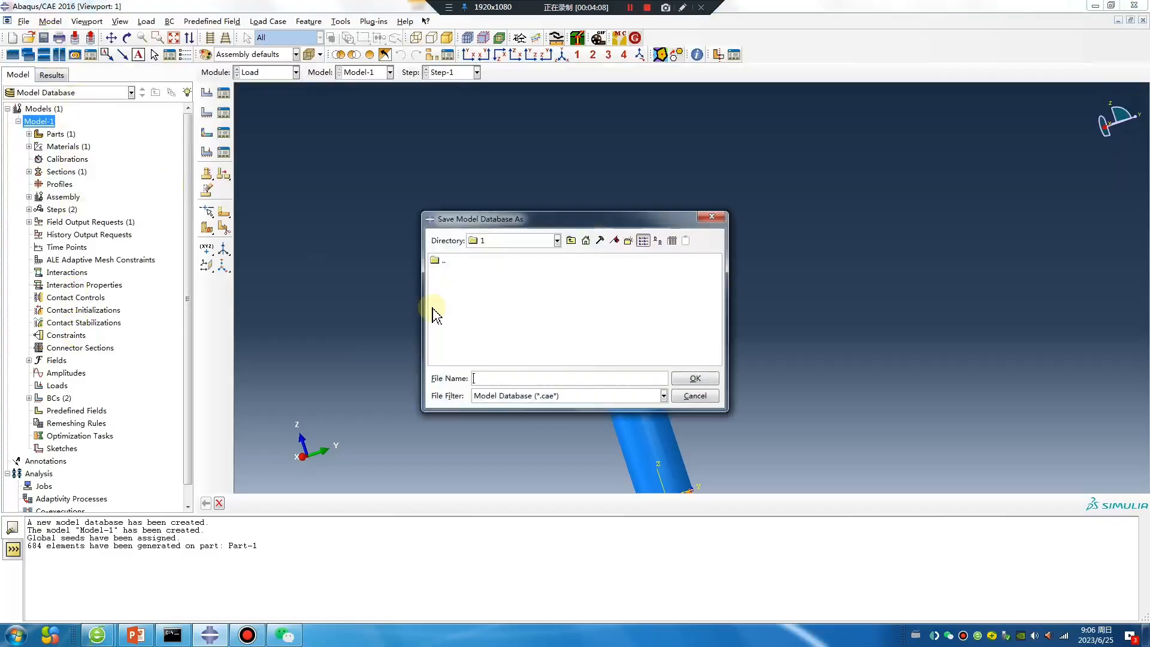
text(1)
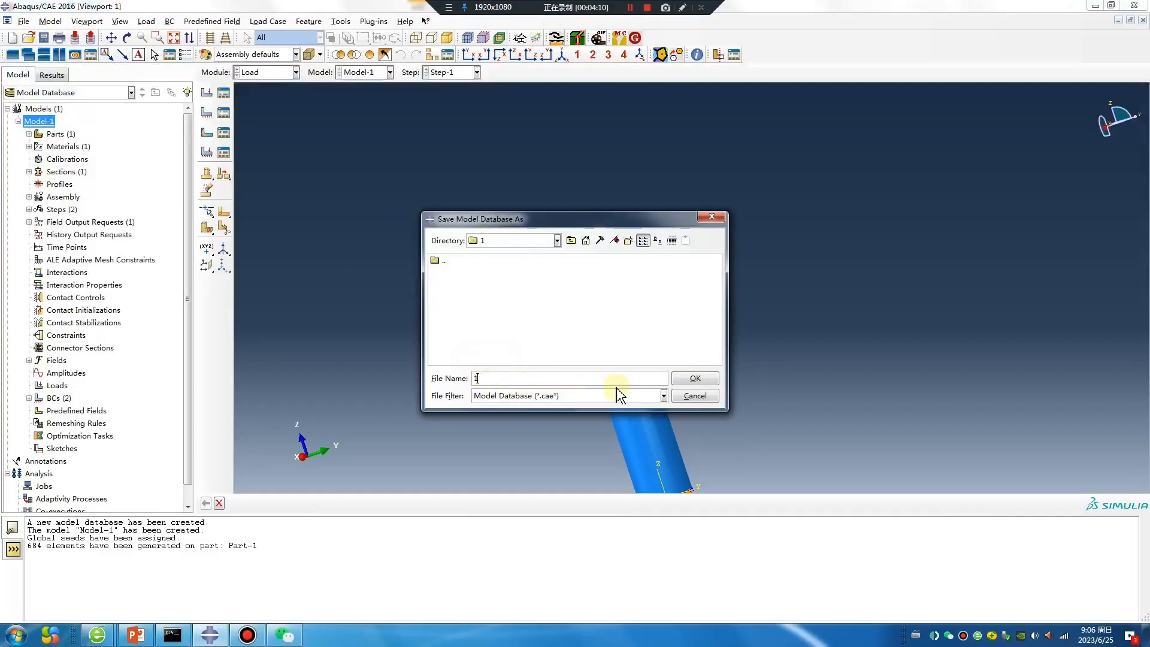
click(694, 379)
Switch to the Job module and create the full-analysis job Job-1 for Model-1 with default settings.
click(258, 72)
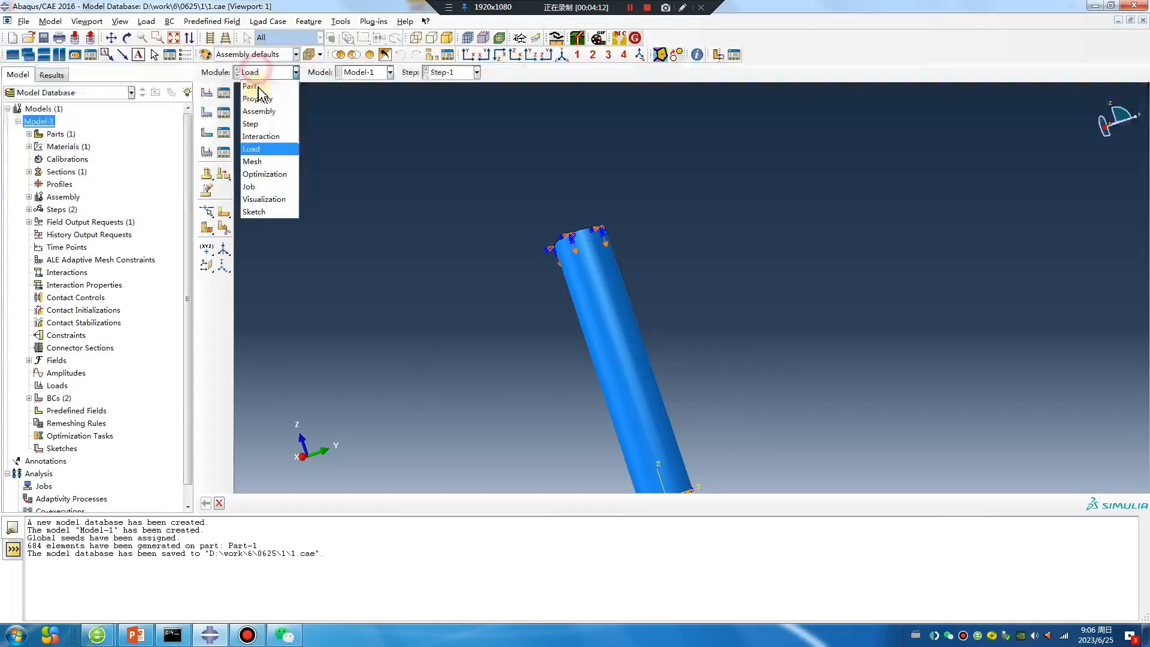
click(264, 189)
click(224, 92)
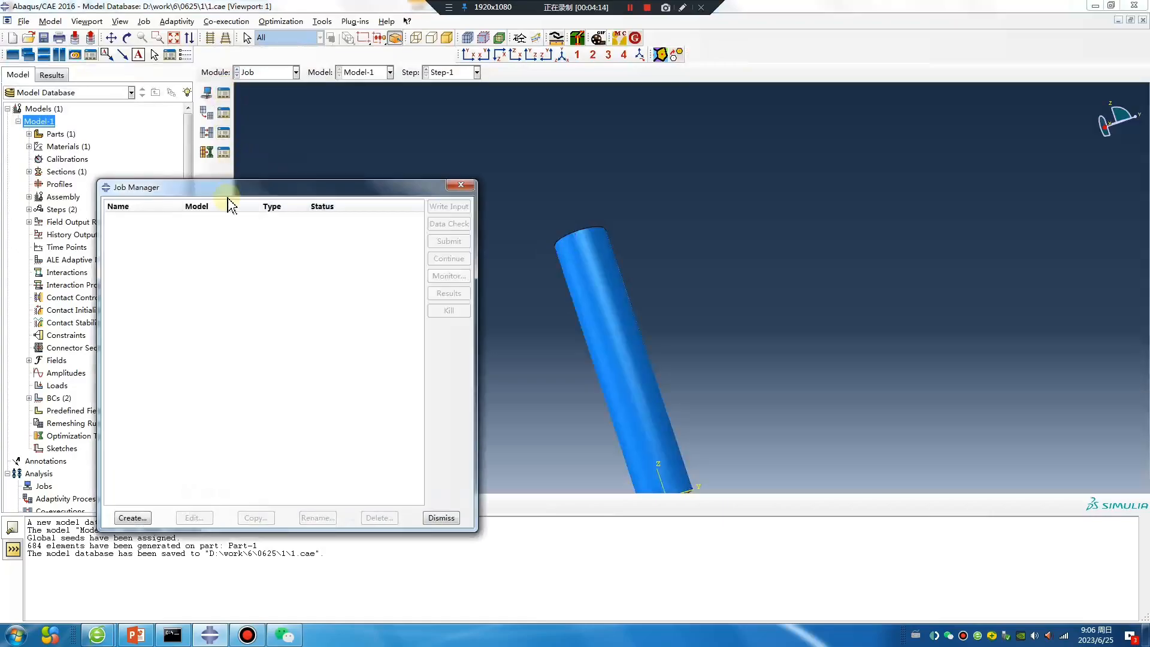
click(133, 518)
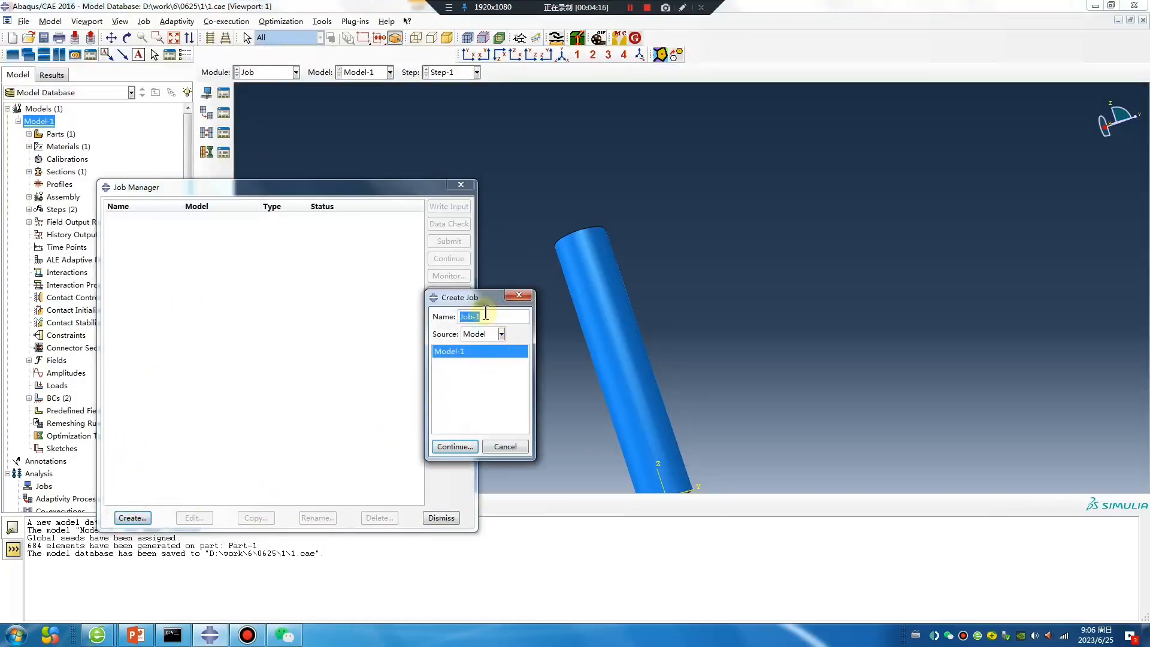
click(451, 448)
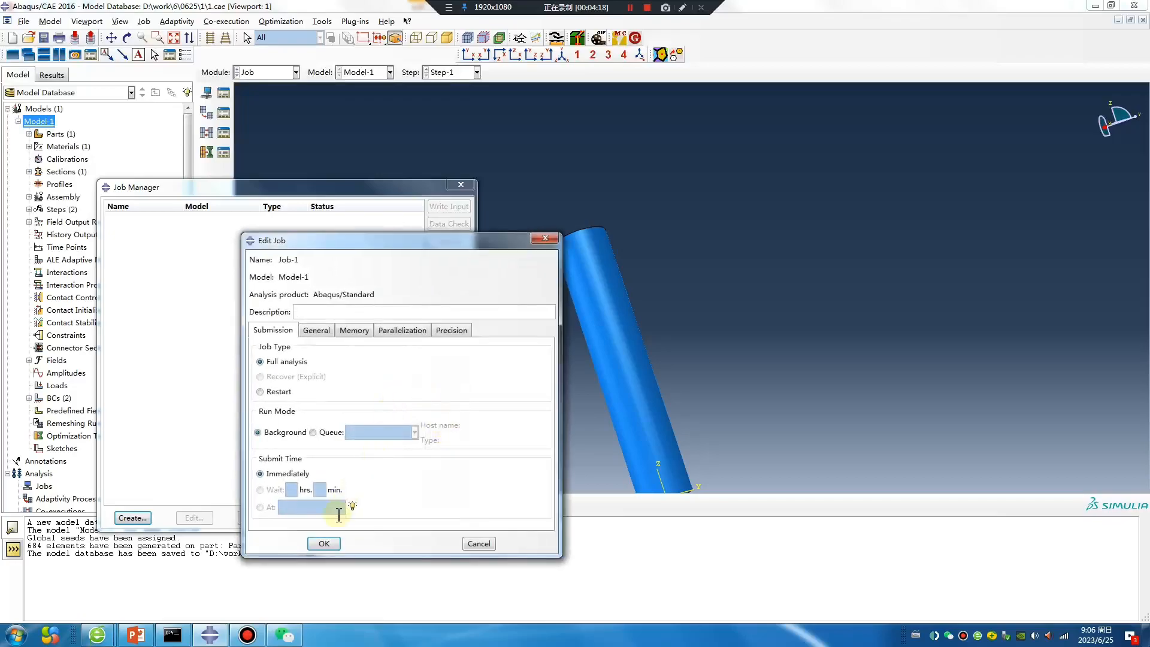
click(325, 543)
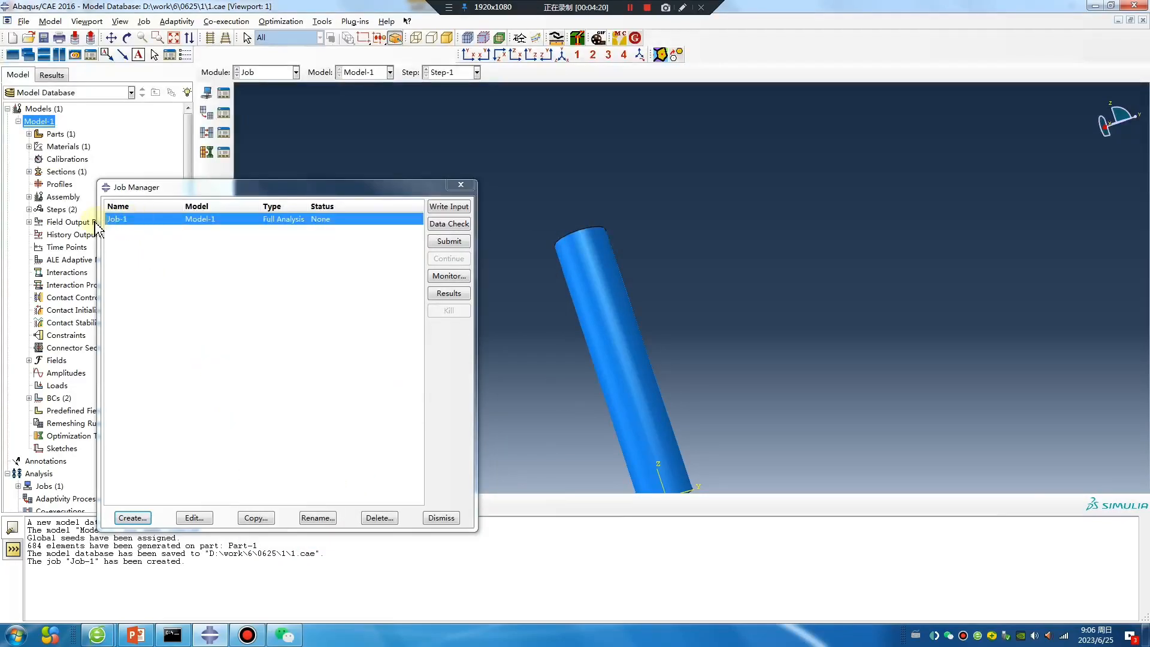
Submit Job-1 for analysis and plot its results as contours on the deformed shape.
click(449, 243)
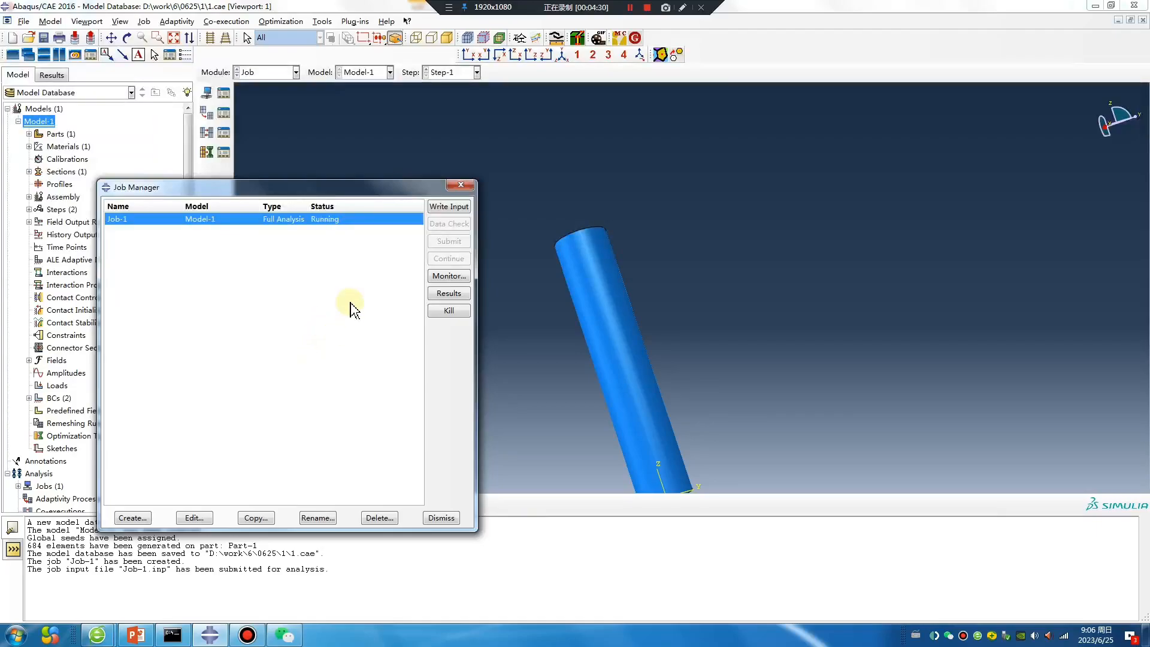
click(630, 8)
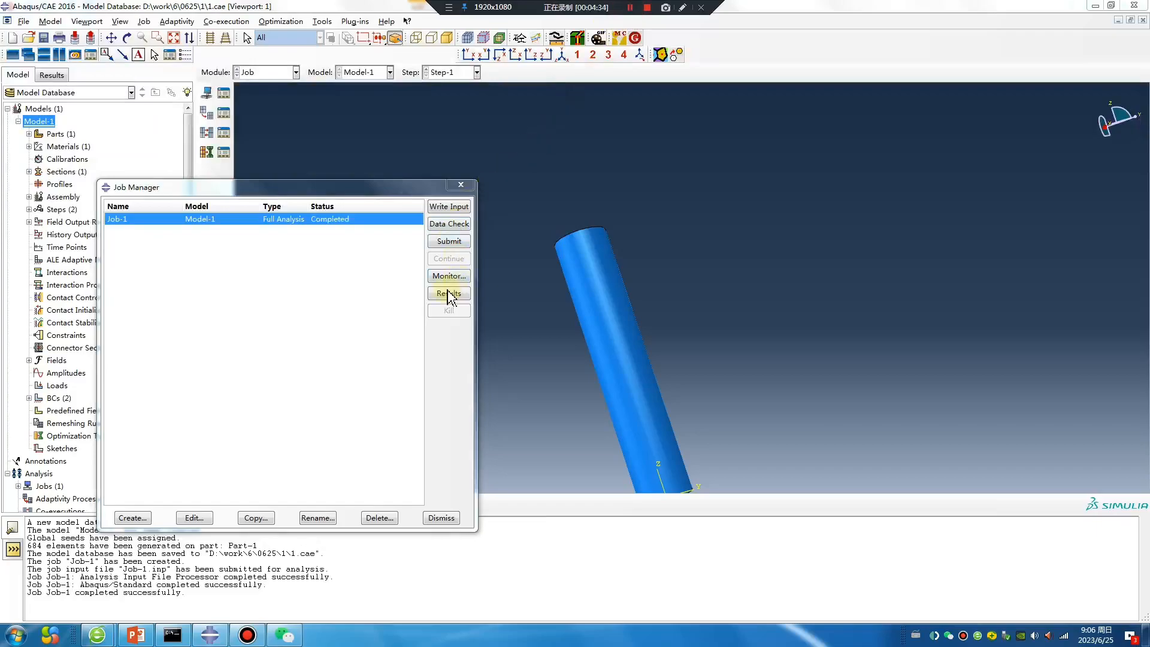
click(449, 293)
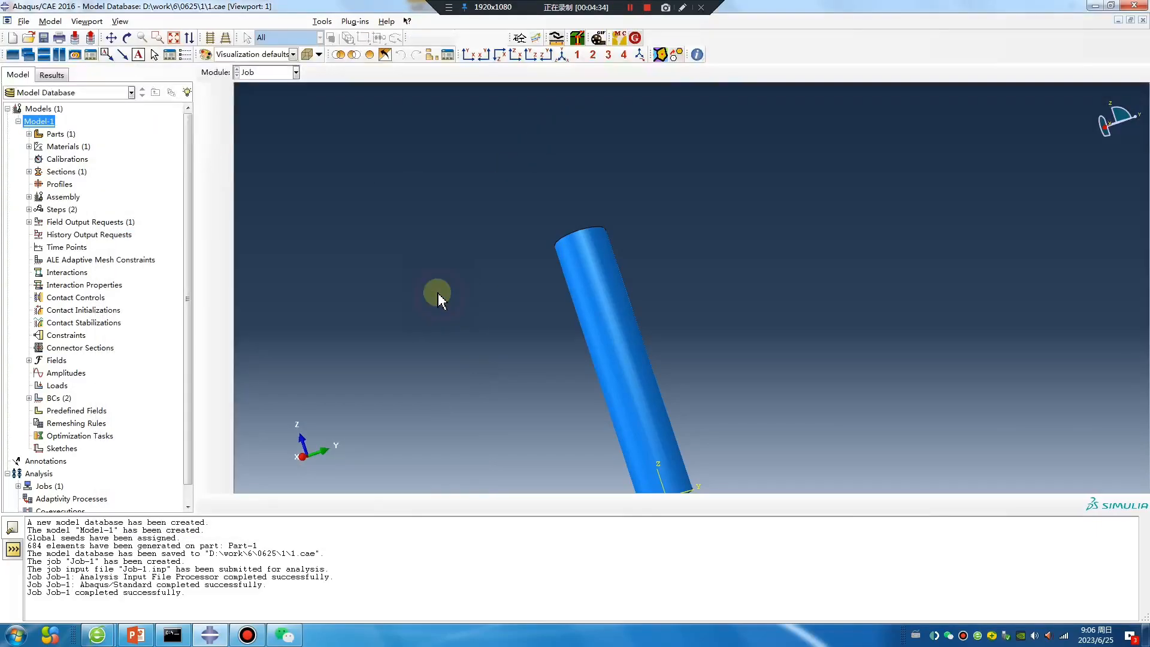
click(207, 149)
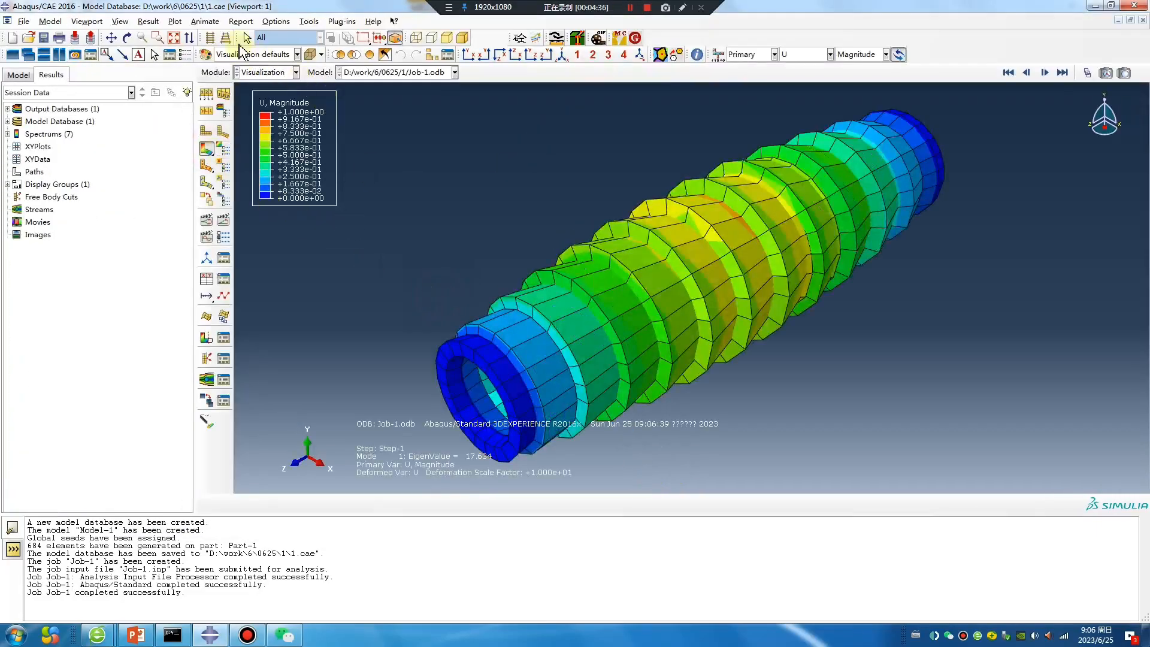
Set a uniform deformation scale factor of 1 in the common plot options.
click(276, 21)
click(290, 36)
click(348, 393)
click(363, 412)
key(BackSpace)
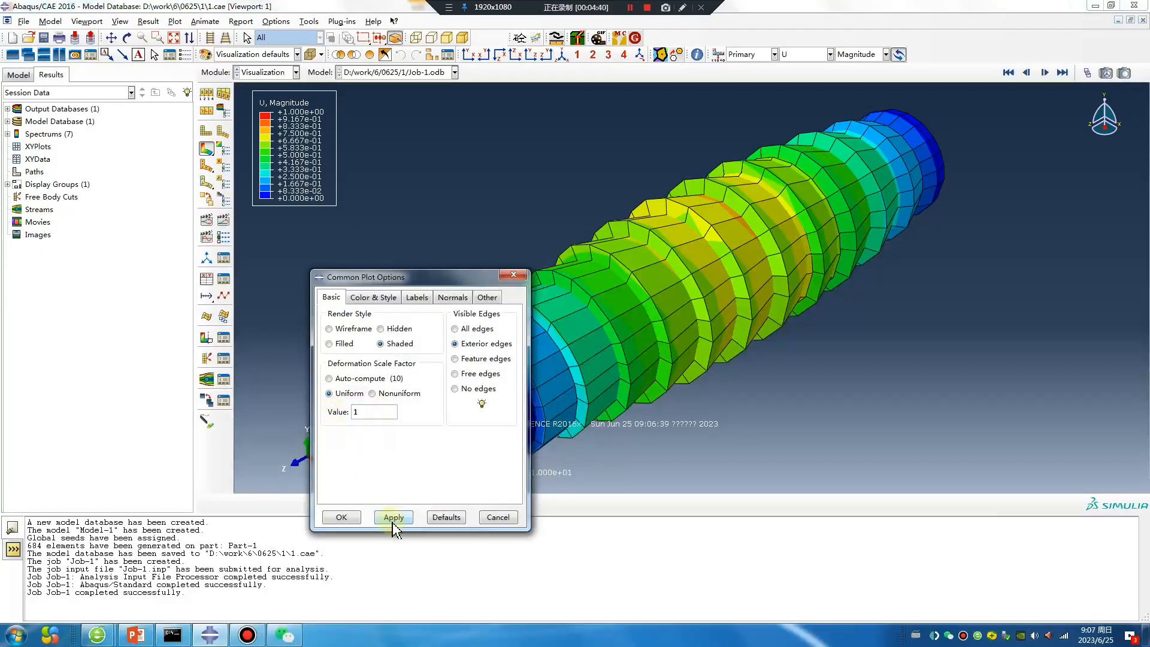
click(393, 517)
click(355, 521)
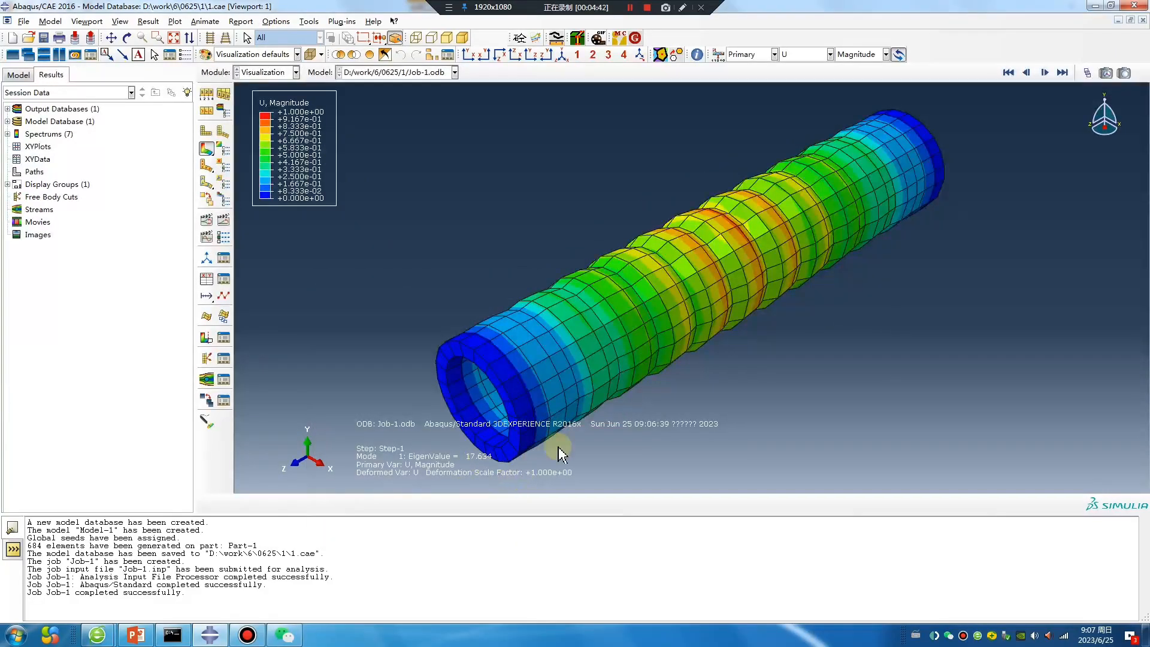
Browse the buckling mode shapes of Step-1 through to frame 6 with the frame selector.
click(1087, 72)
drag(746, 580, 902, 577)
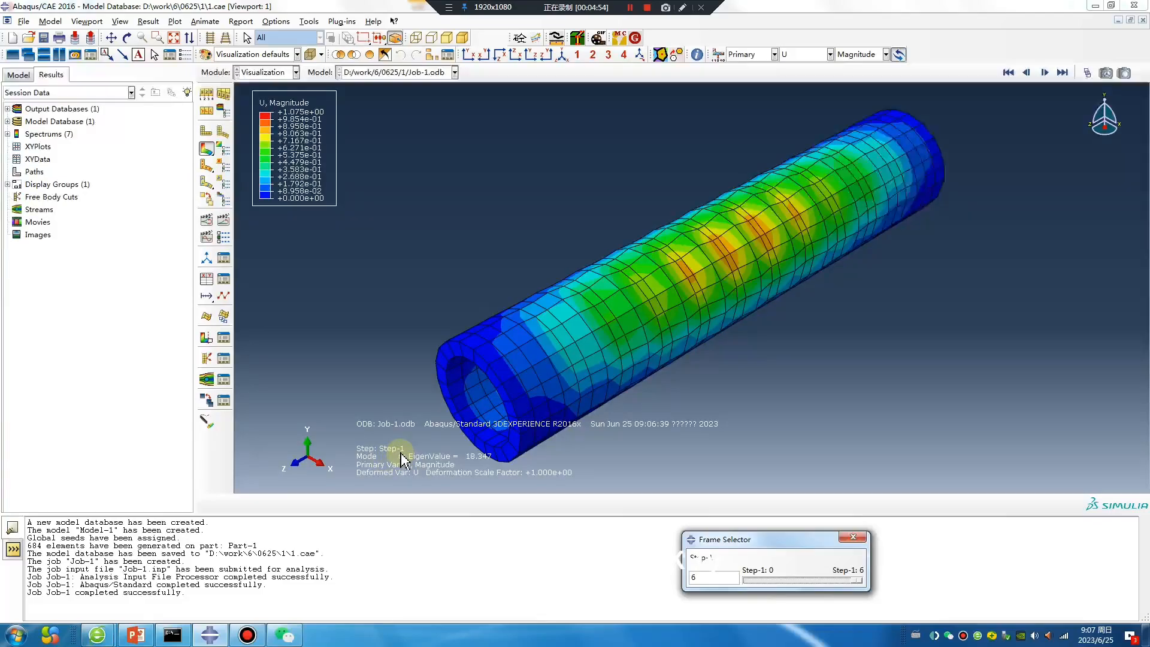
click(853, 537)
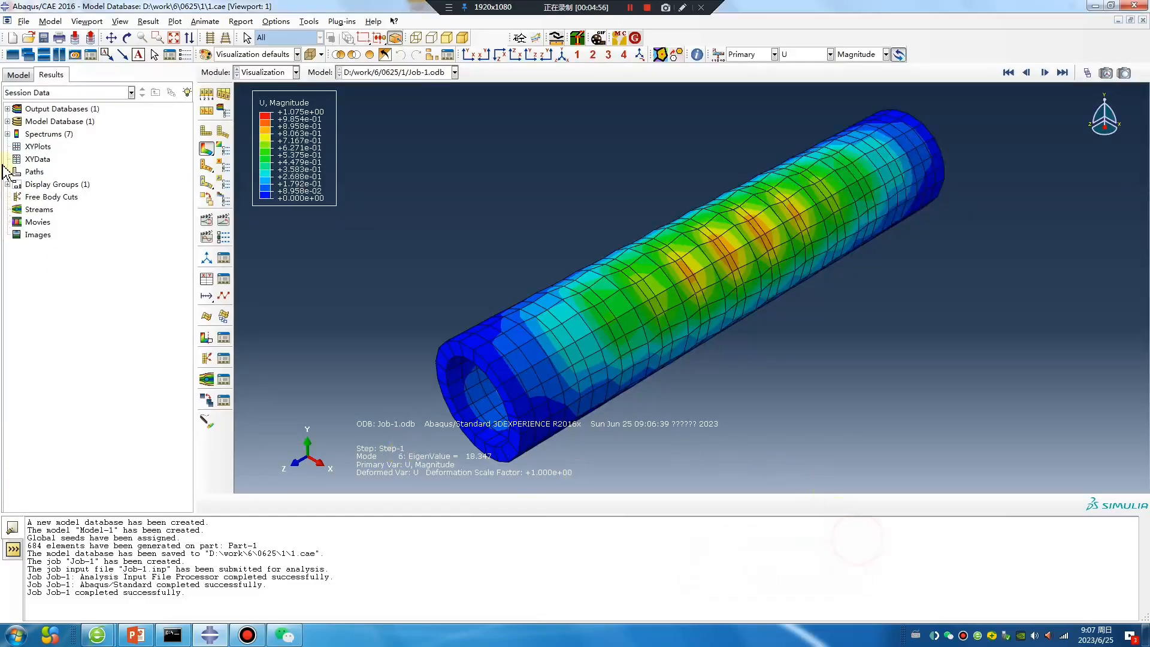
Copy Model-1 to a new model named Model-2.
click(16, 76)
click(18, 121)
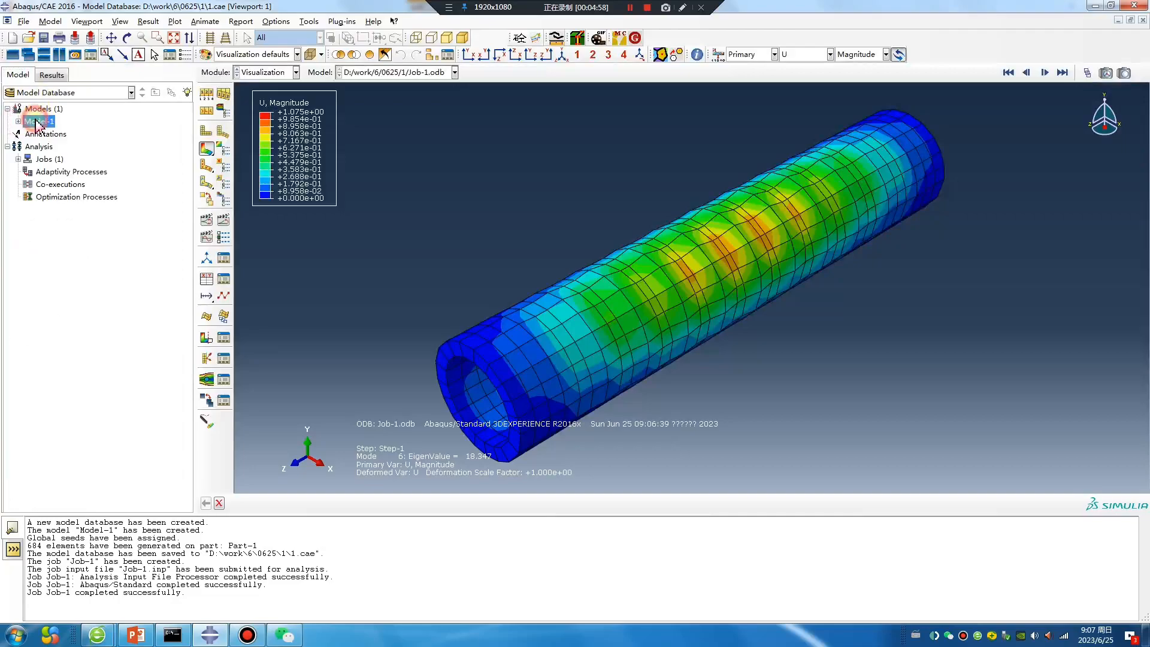
right_click(35, 123)
click(73, 140)
mouse_move(202, 192)
mouse_down()
mouse_move(178, 194)
mouse_move(211, 195)
mouse_up()
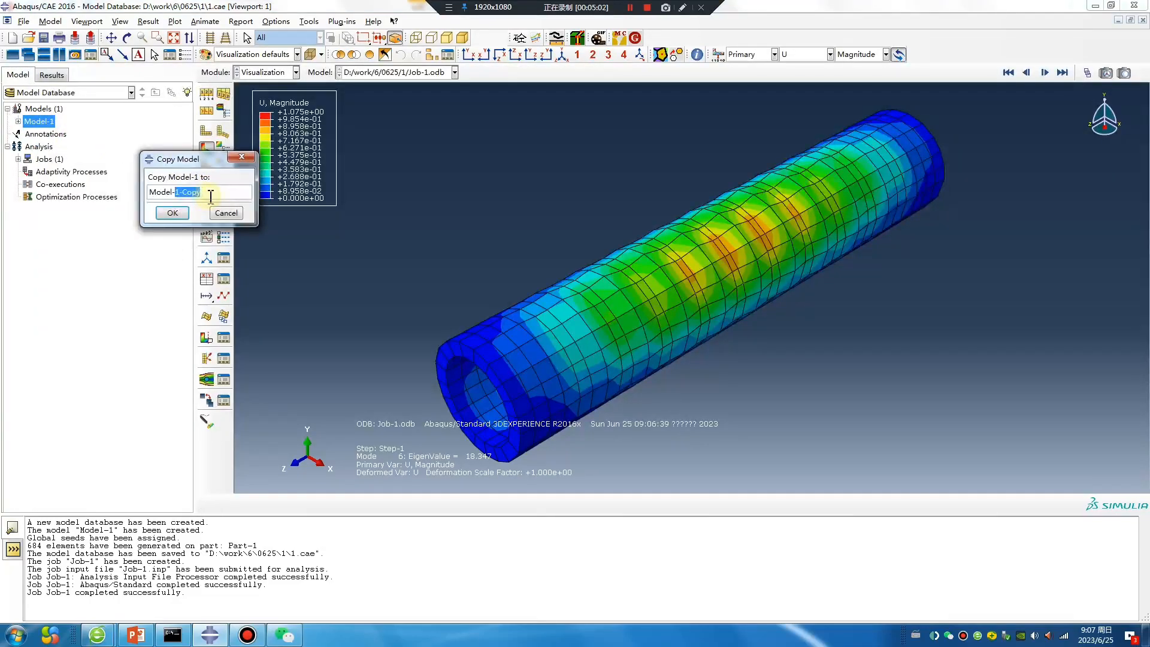
text(2)
click(172, 213)
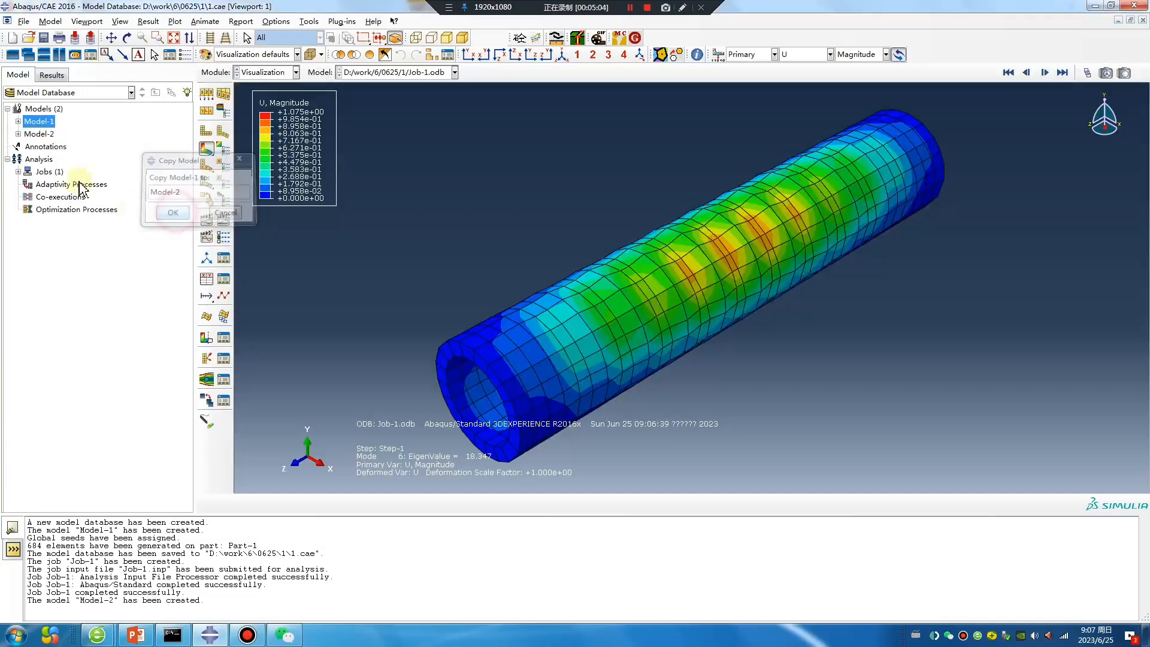
Remove the "*Node File, Last Mode = 3" line and its U line from Model-2's keywords.
right_click(42, 134)
click(73, 183)
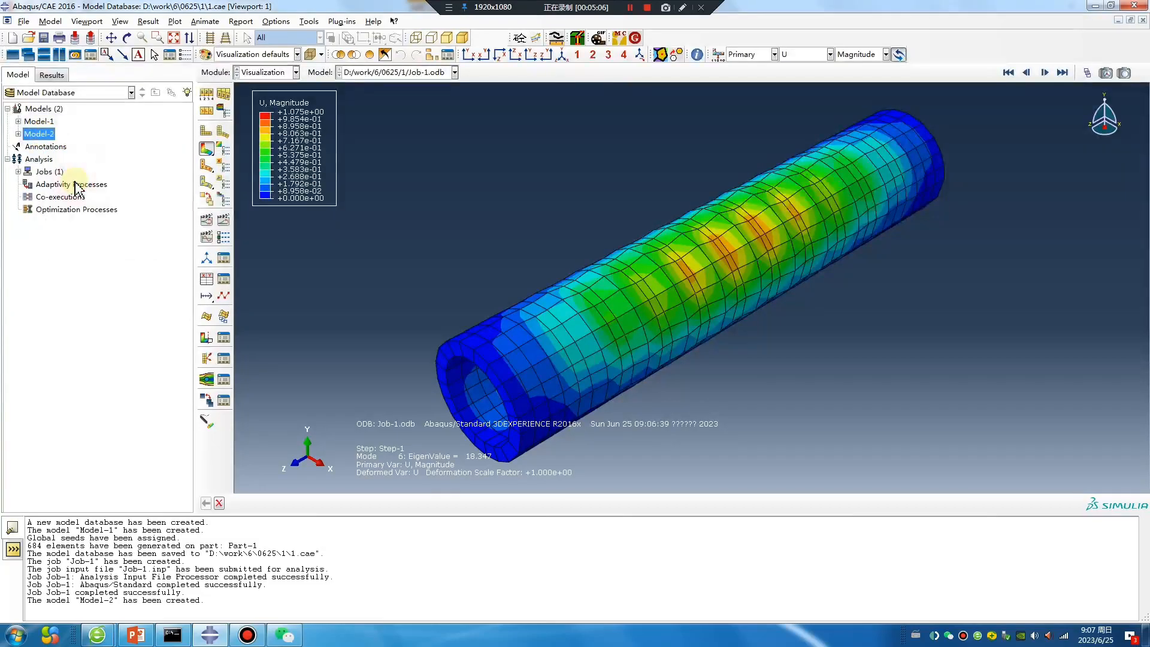
drag(327, 114, 328, 286)
drag(21, 272, 9, 262)
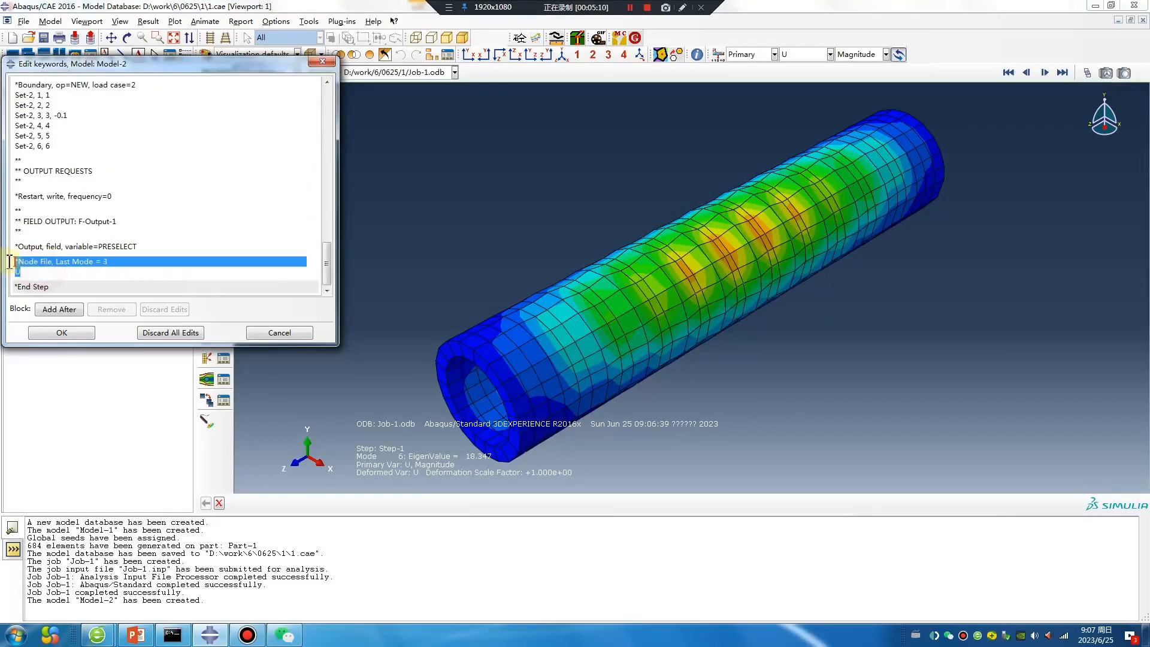
click(11, 267)
scroll(66, 254, up, 7)
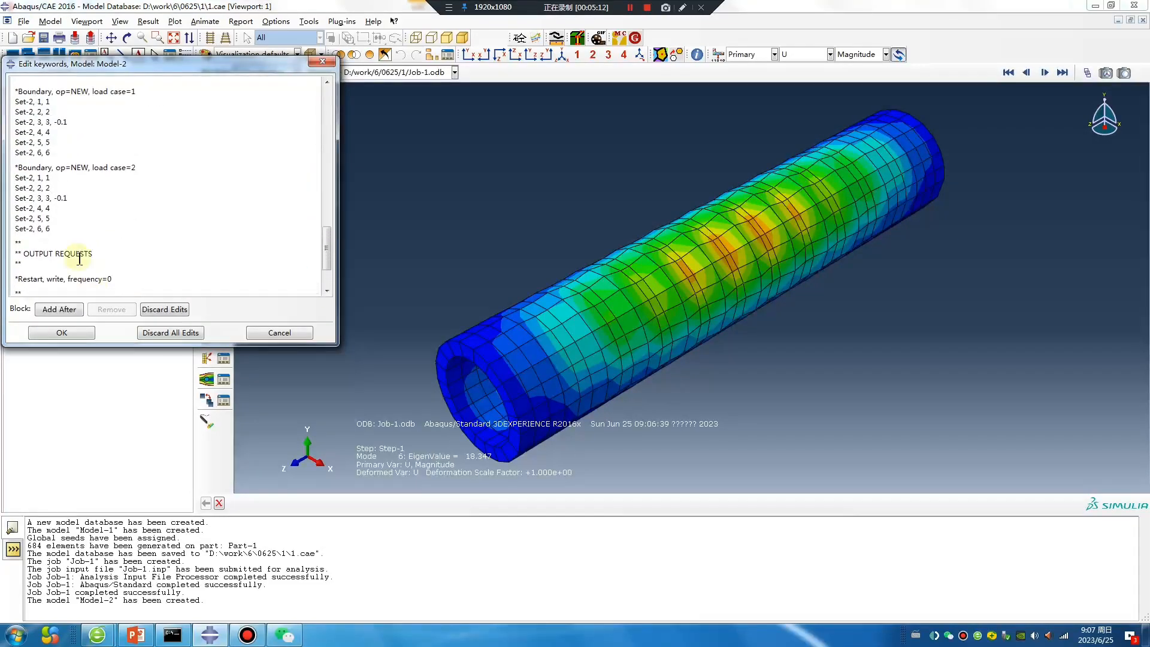
scroll(50, 244, up, 5)
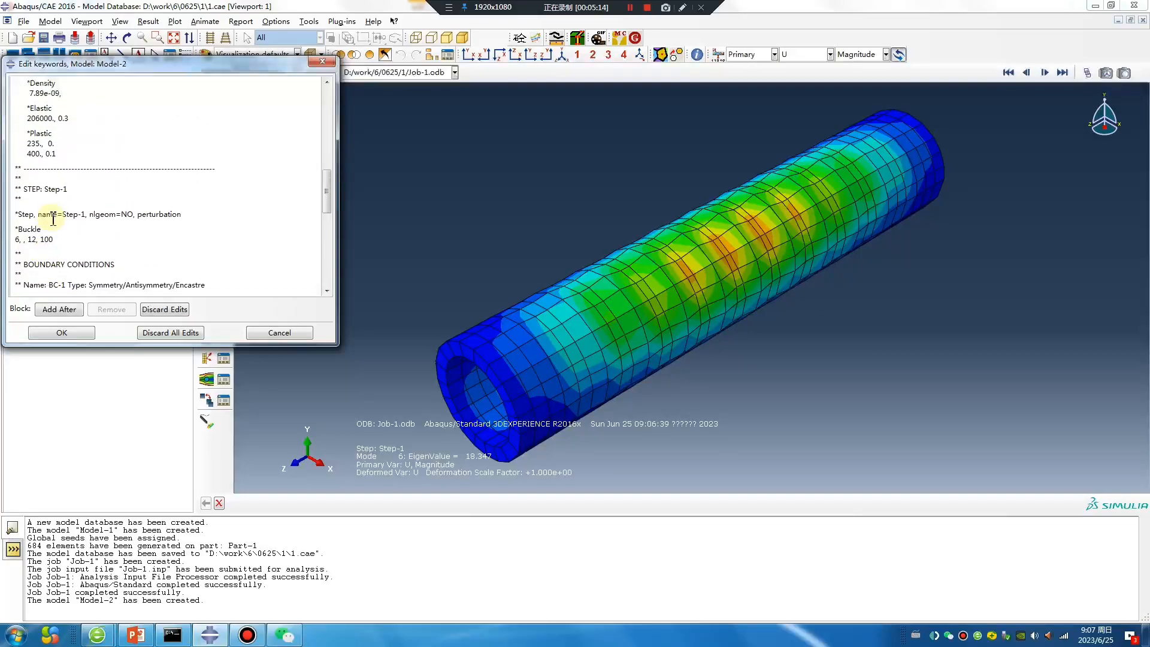
click(28, 203)
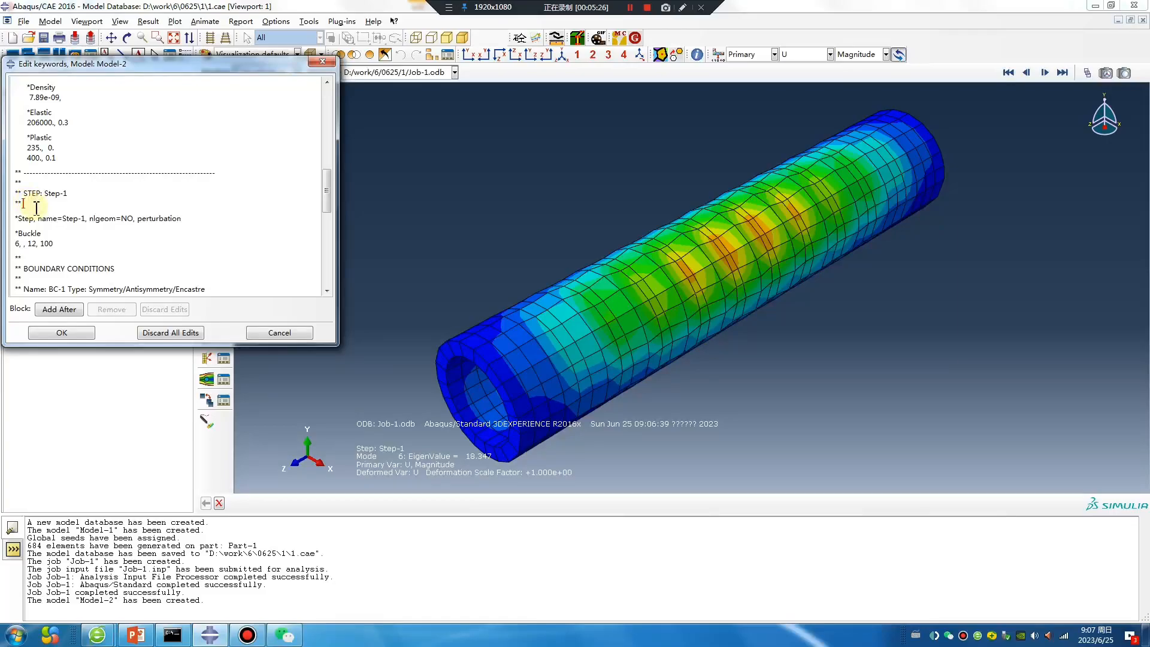
key(Return)
text(*IM)
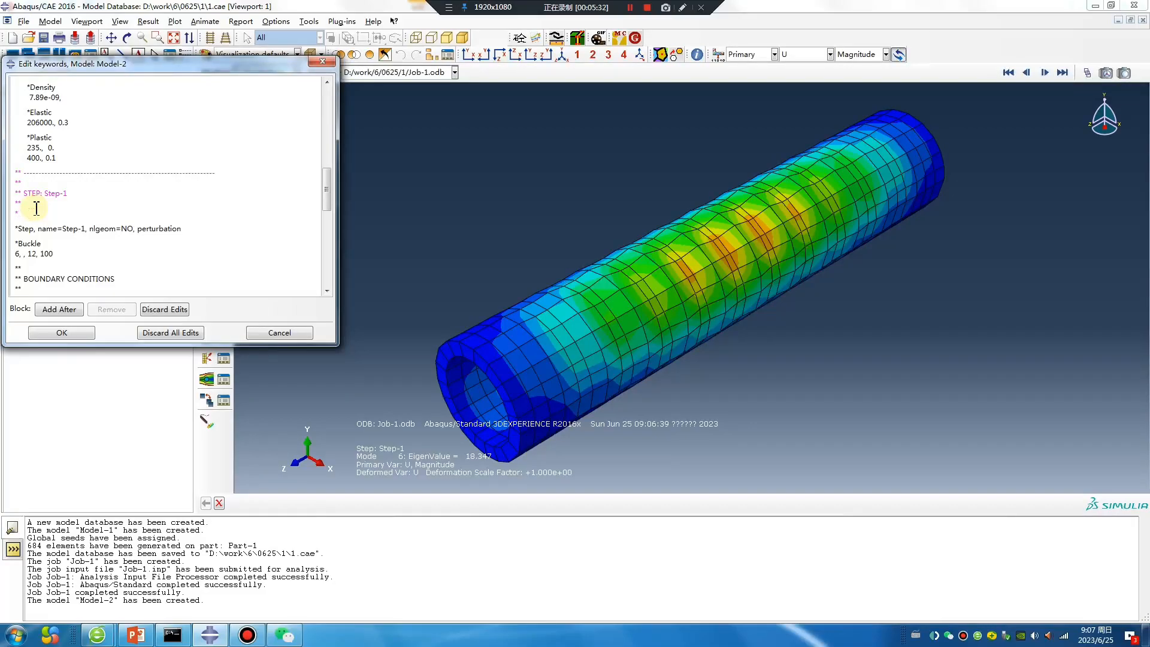
key(BackSpace)
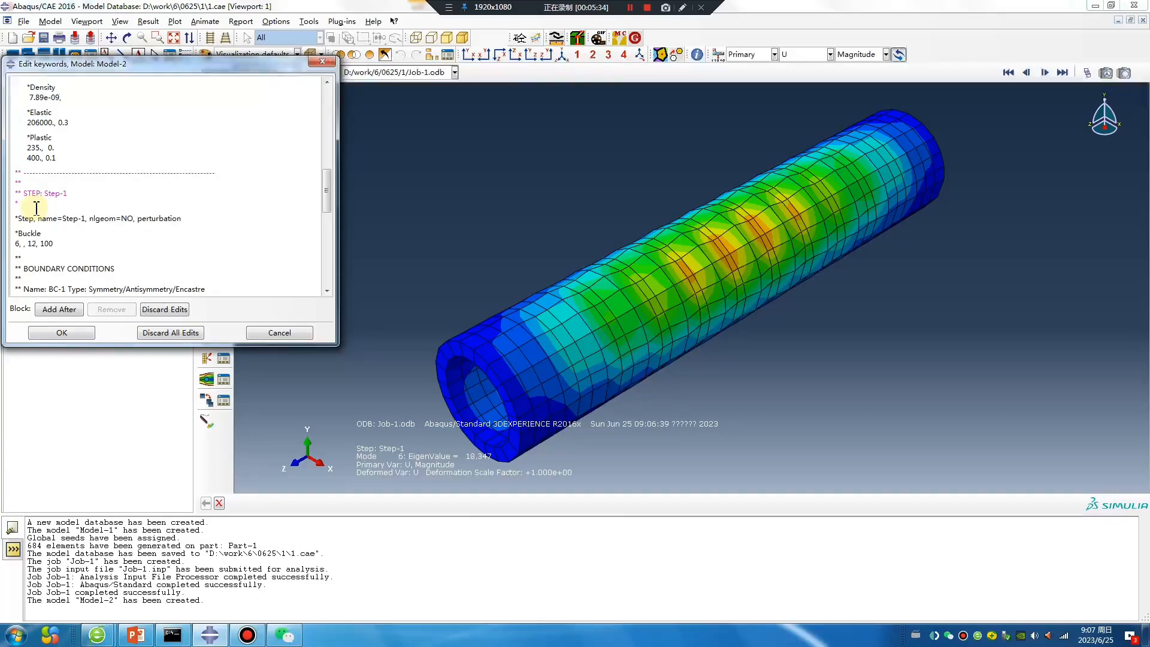
Accept Model-2's keyword edits and replace its Buckle step Step-1 with a general Dynamic, Explicit step using the default settings.
click(65, 333)
click(264, 73)
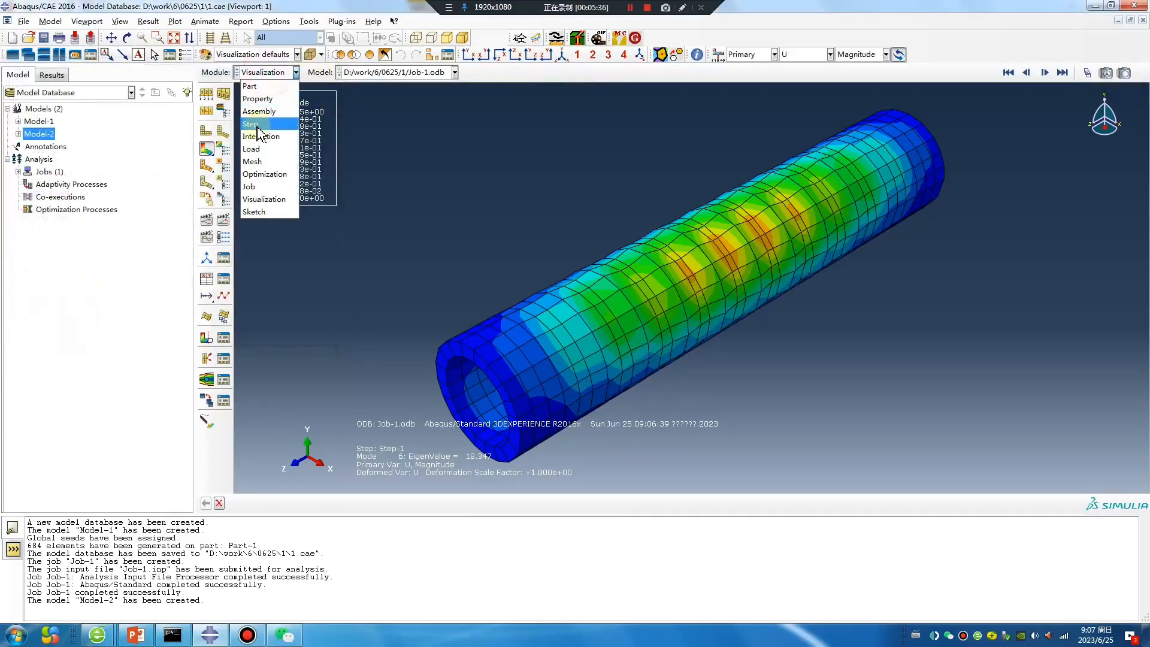
click(258, 124)
click(223, 92)
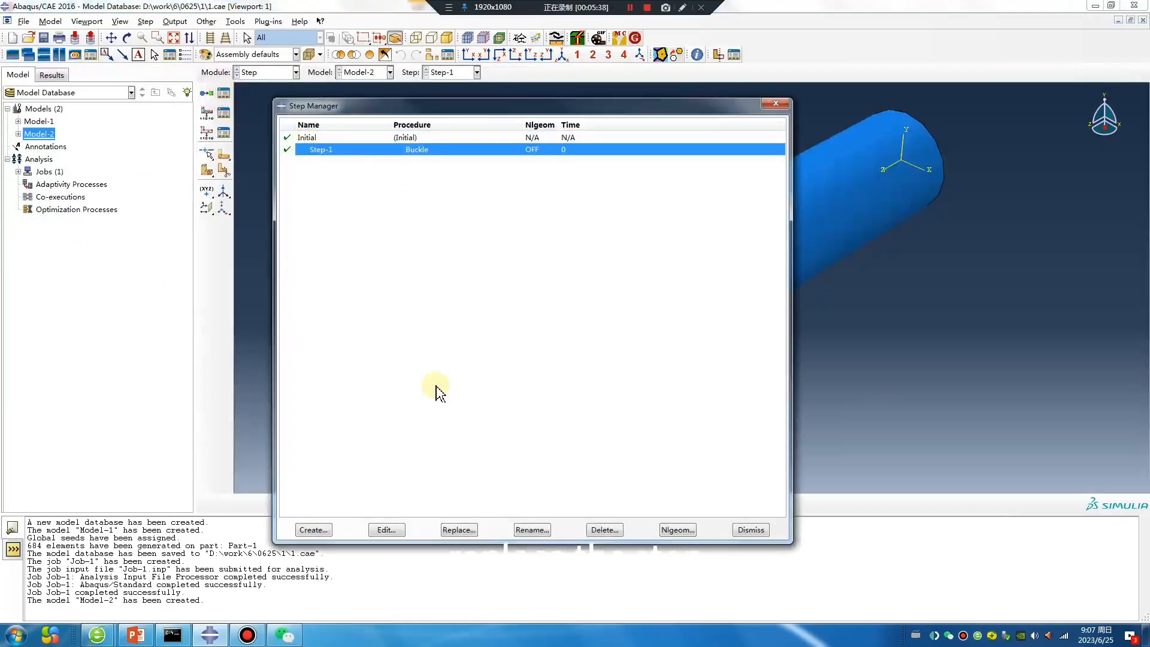
click(457, 531)
click(680, 327)
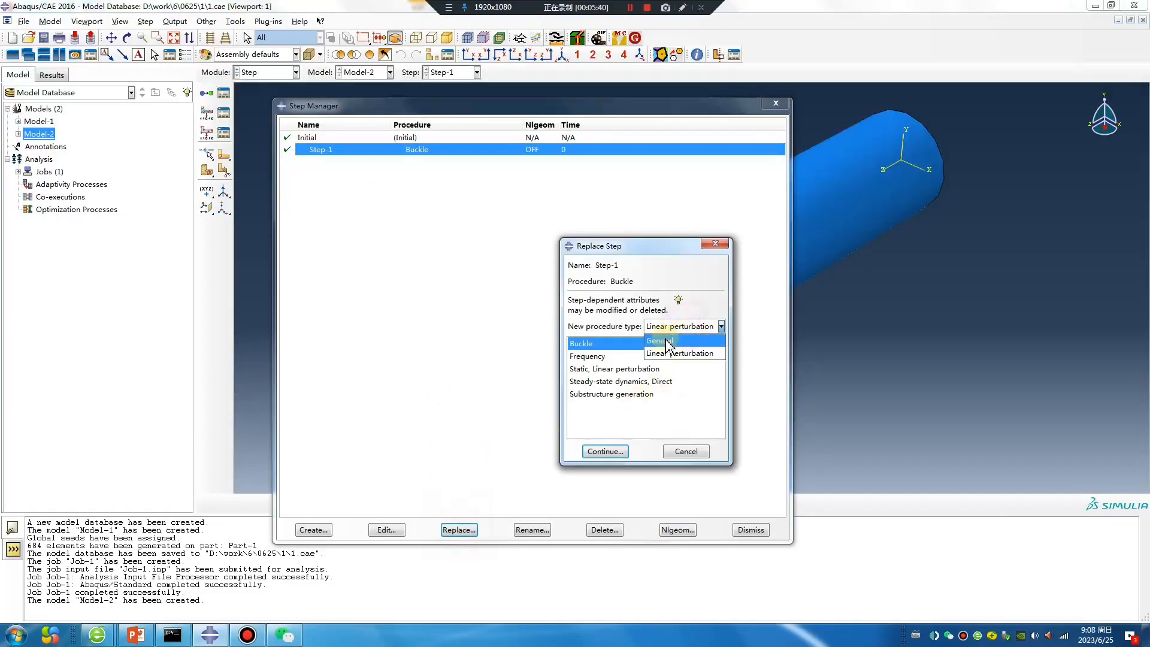
click(659, 341)
click(601, 344)
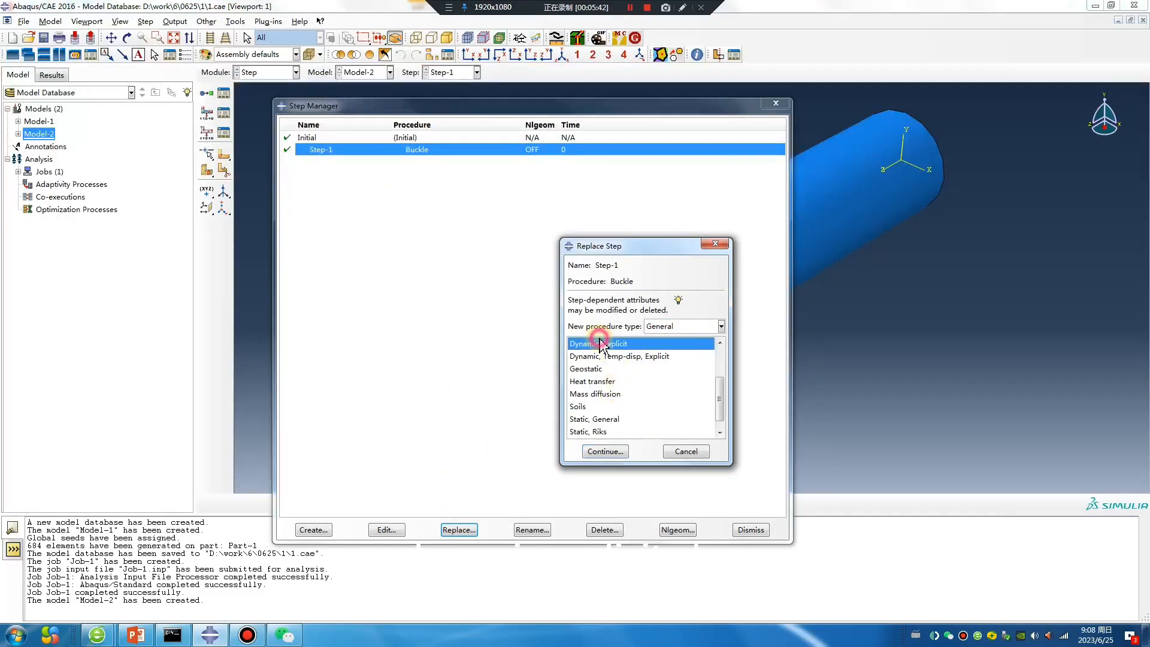
click(604, 451)
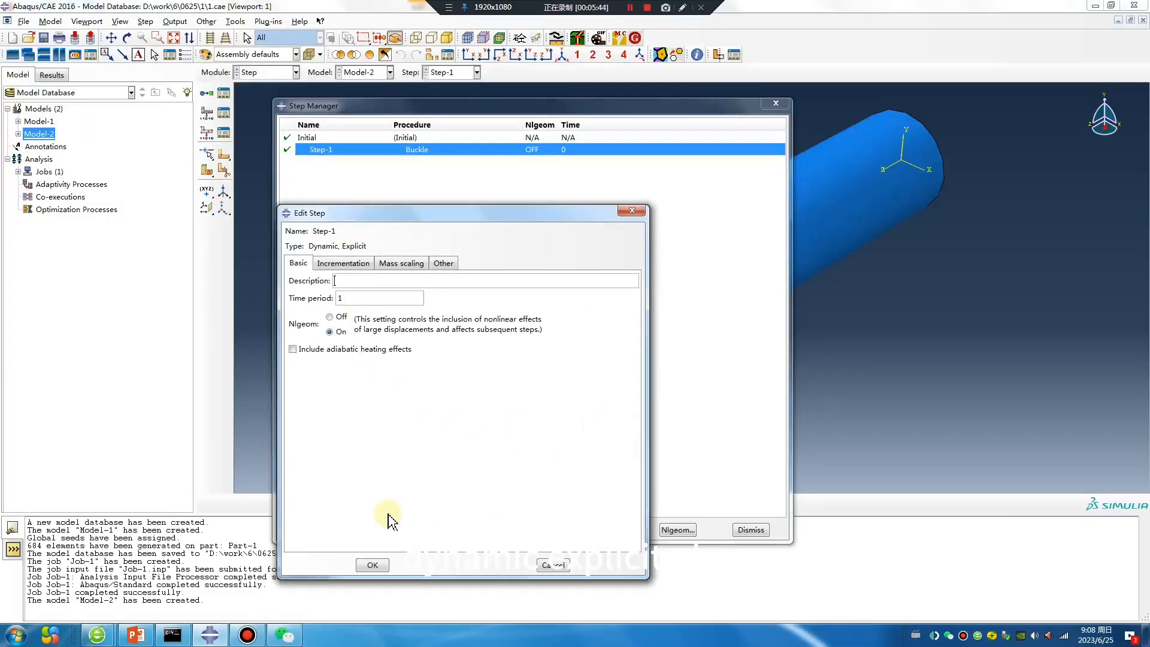
click(373, 565)
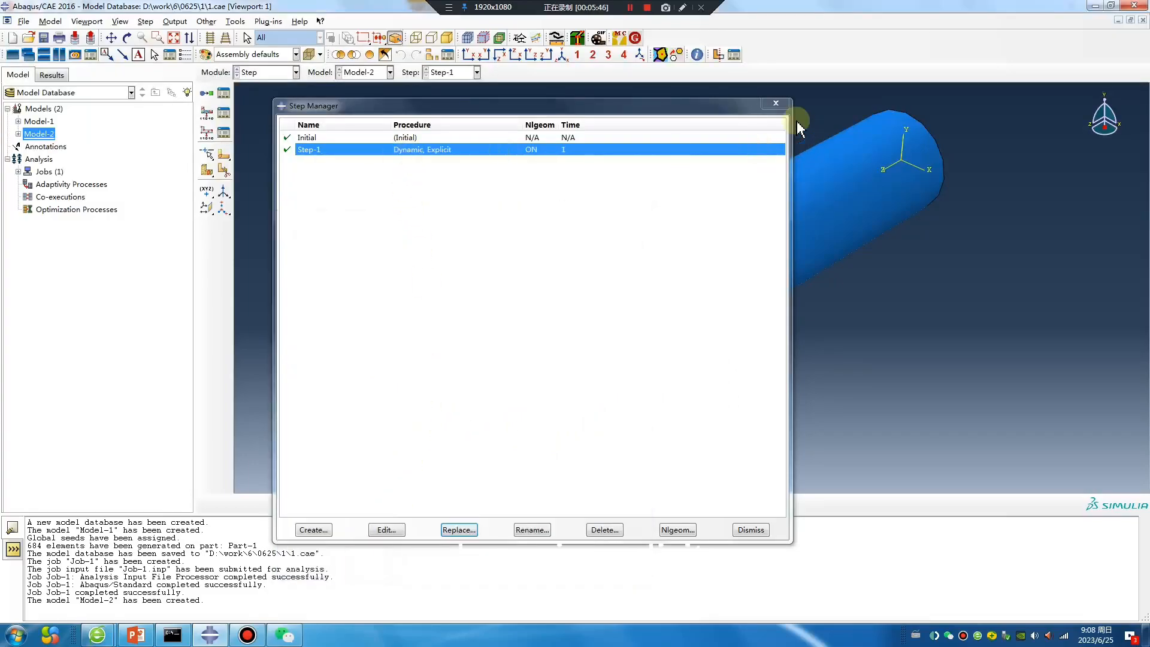
click(776, 103)
Add the line "*Imperfection, File=Job-1, step=1" below the "** STEP: Step-1" comment in Model-2's keywords.
right_click(33, 133)
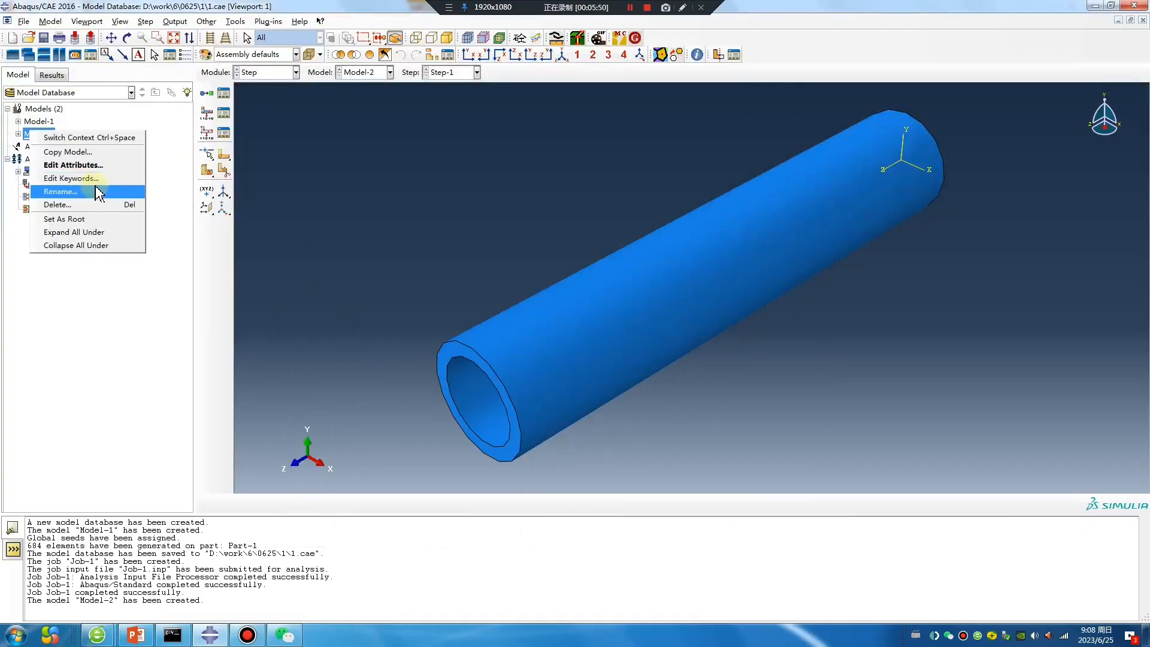
click(83, 178)
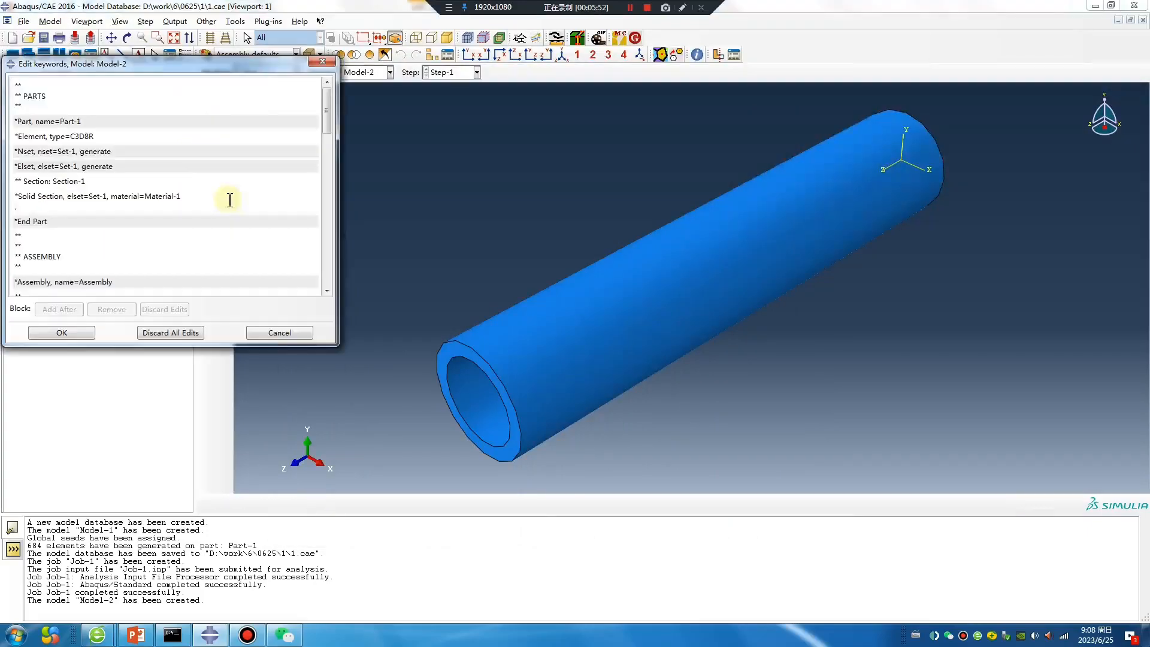
drag(326, 115, 316, 309)
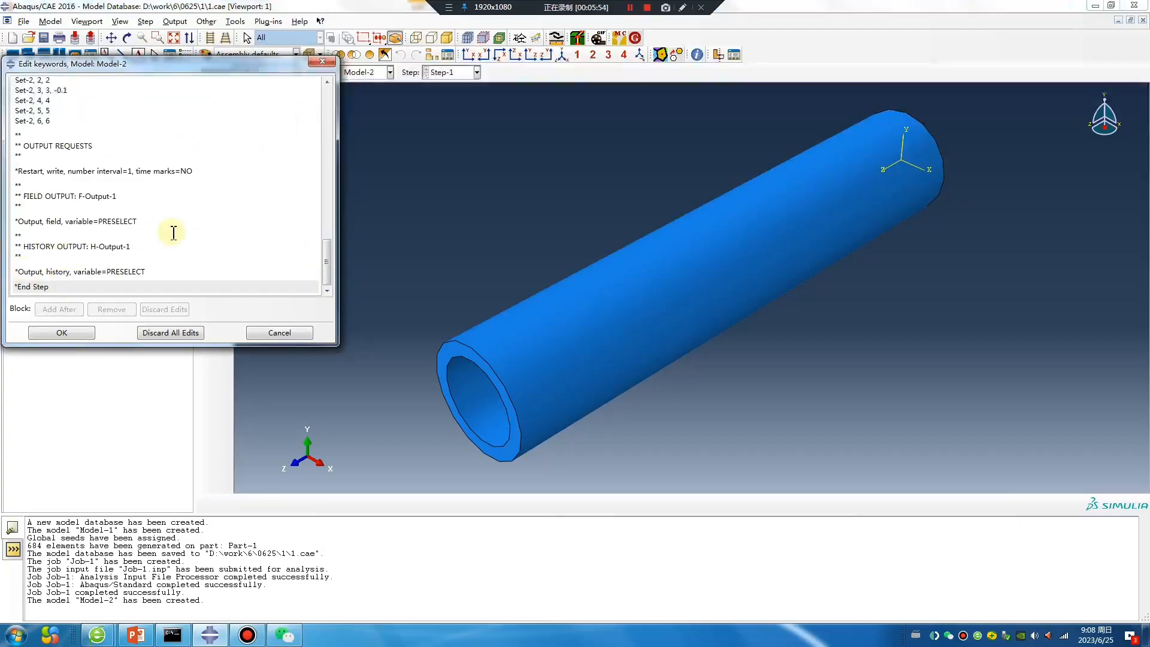
scroll(172, 227, up, 15)
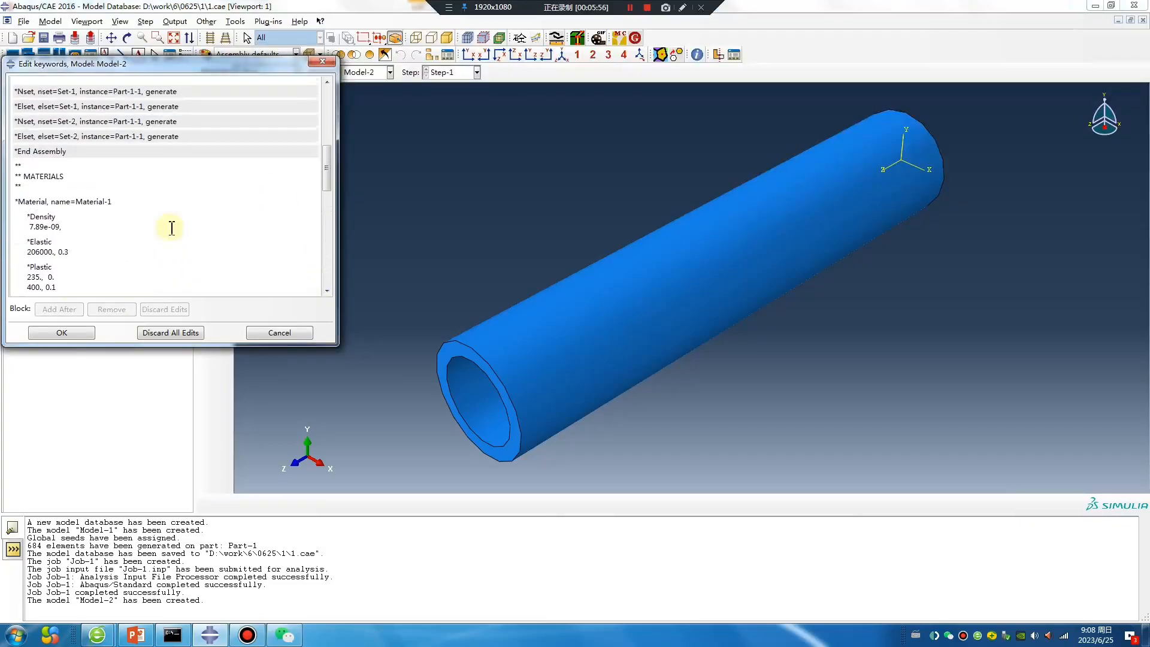
scroll(172, 228, down, 3)
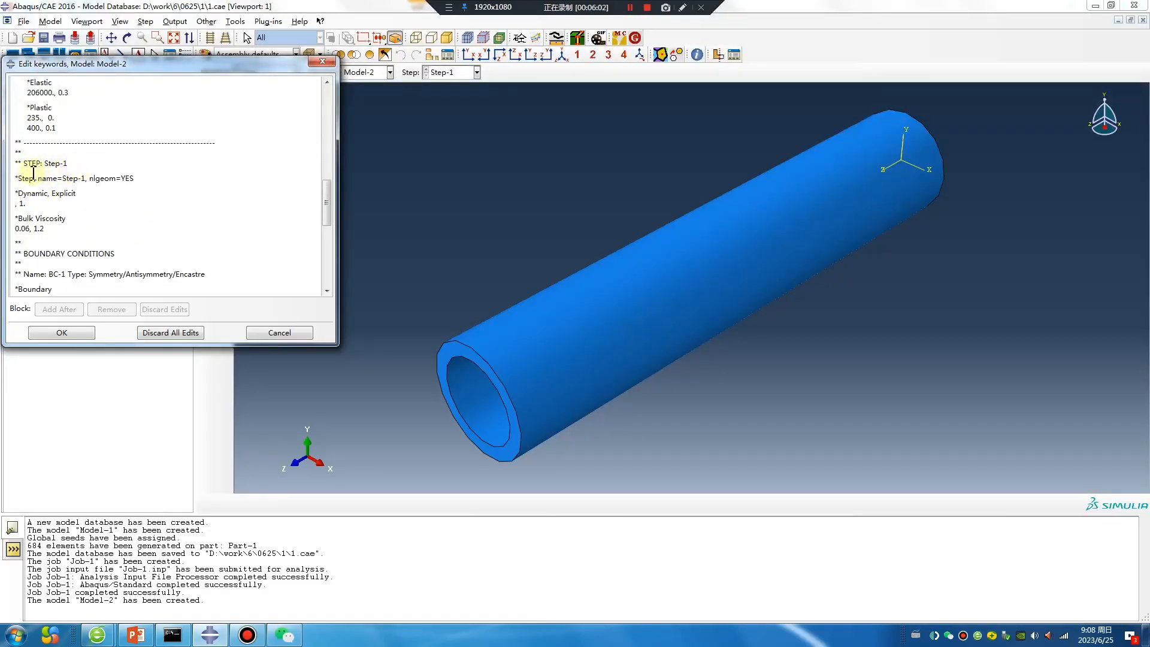
click(78, 163)
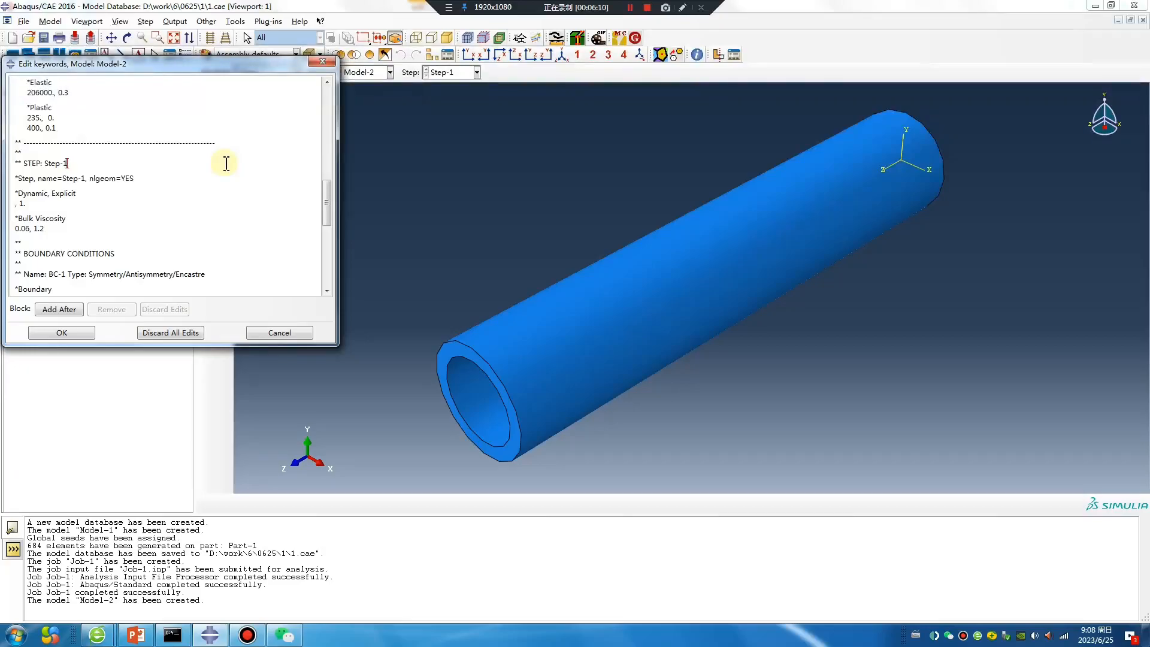
key(Return)
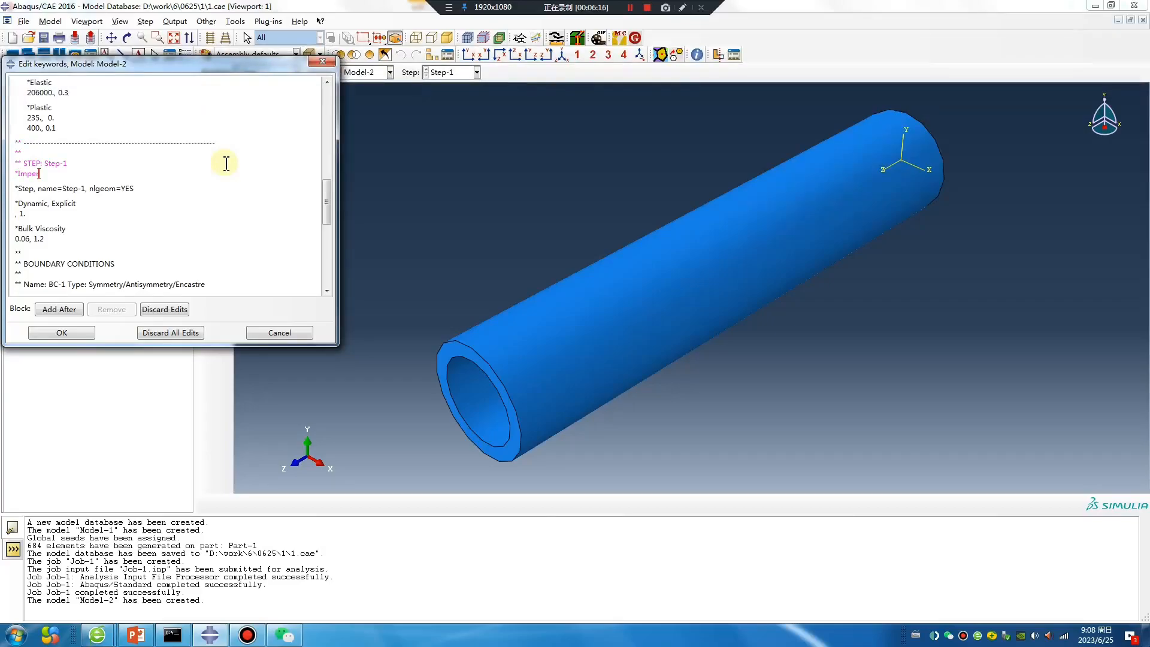
text(fection, File=)
text(Job-1, step=1)
key(Return)
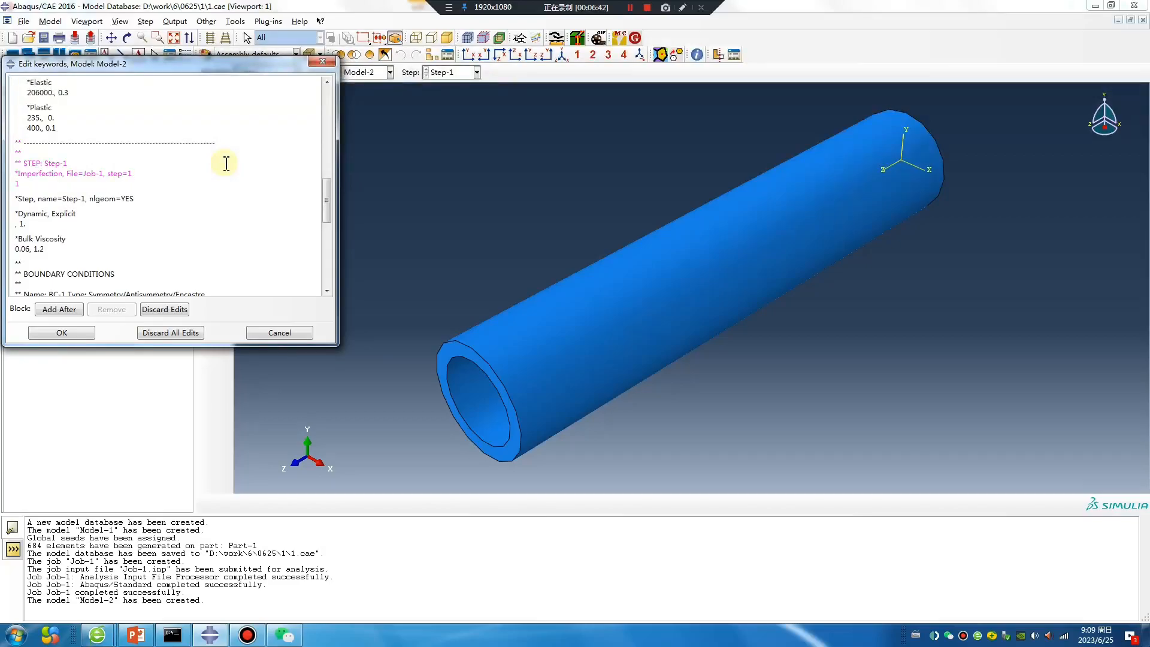
Enter the imperfection data lines "1,0.02", "2,0.015" and "3,0.01" under the *Imperfection keyword and accept the keyword edits.
text(1,0.02)
key(Return)
text(2,0.015)
key(Return)
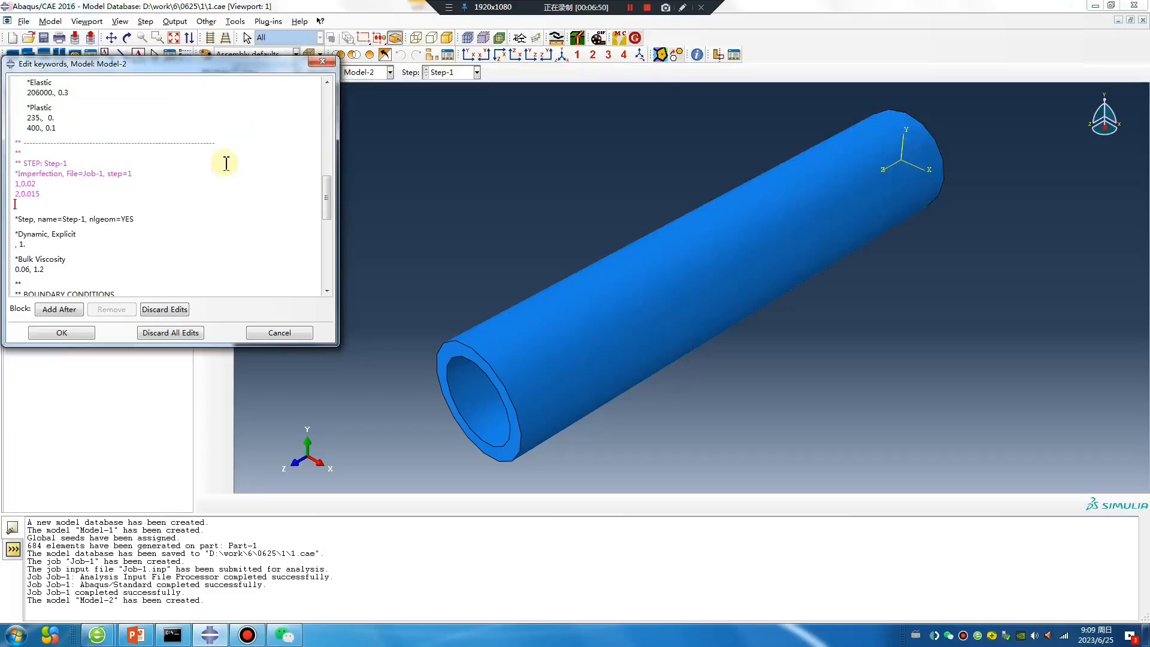
text(3,0.01)
drag(42, 204, 15, 183)
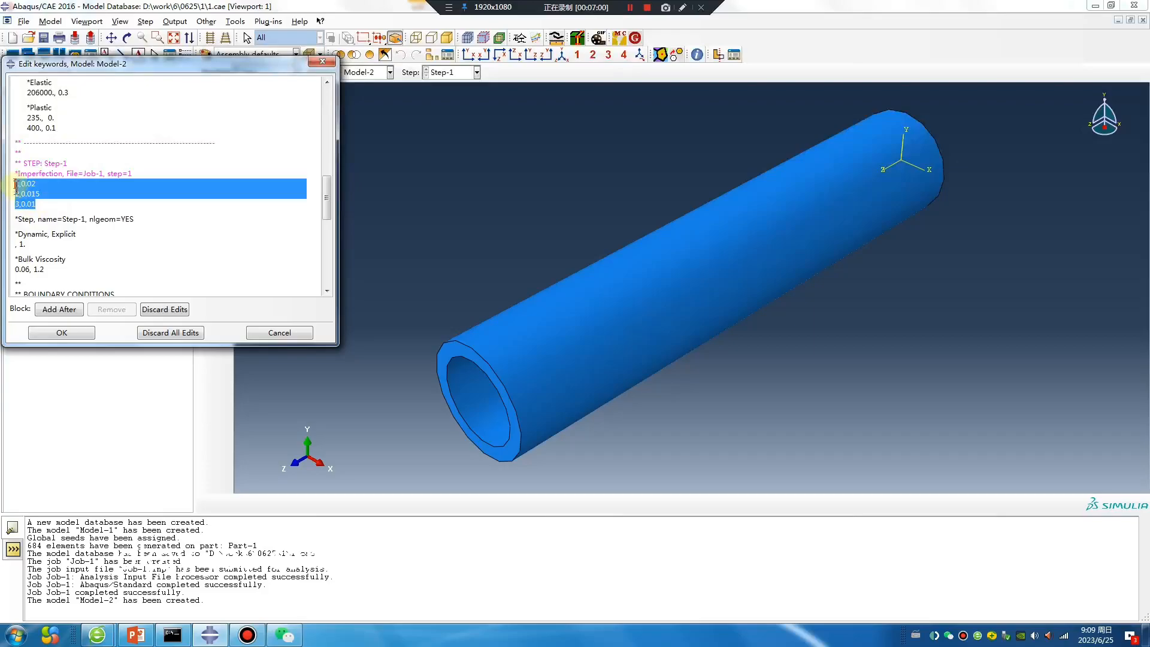
click(21, 184)
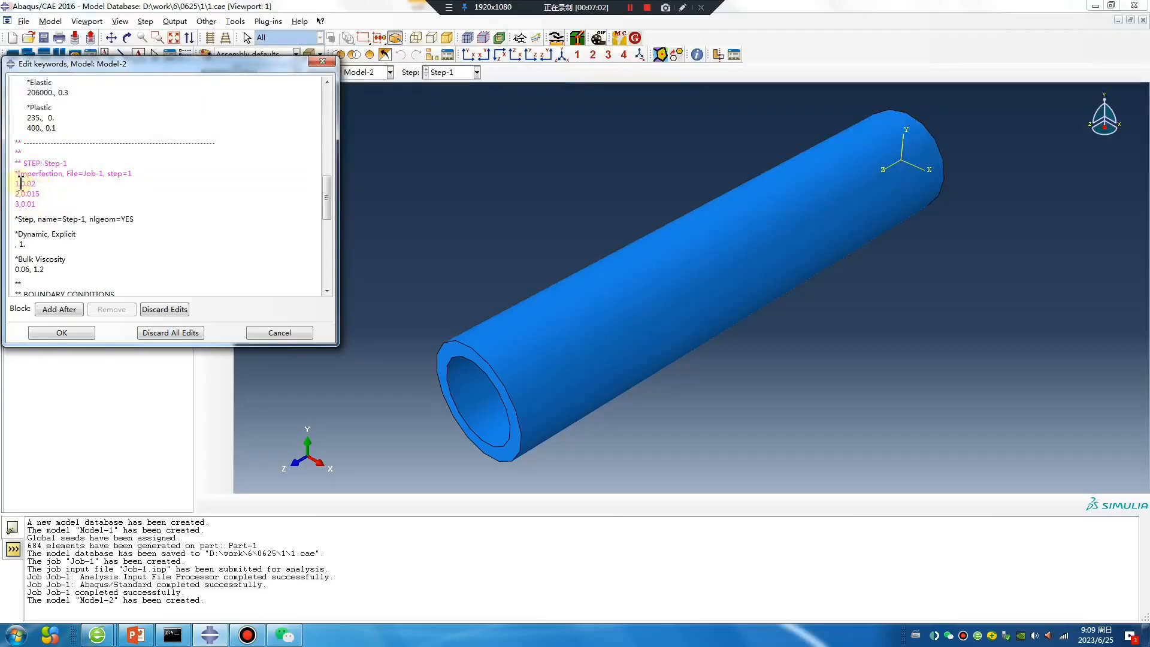
click(38, 205)
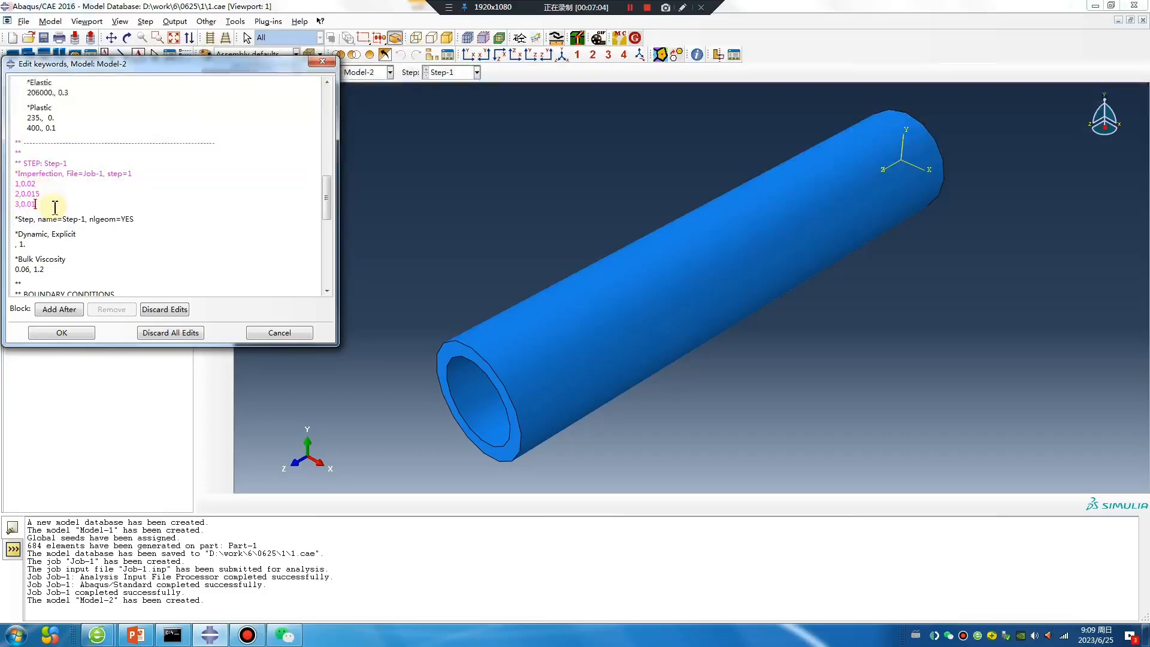
click(71, 333)
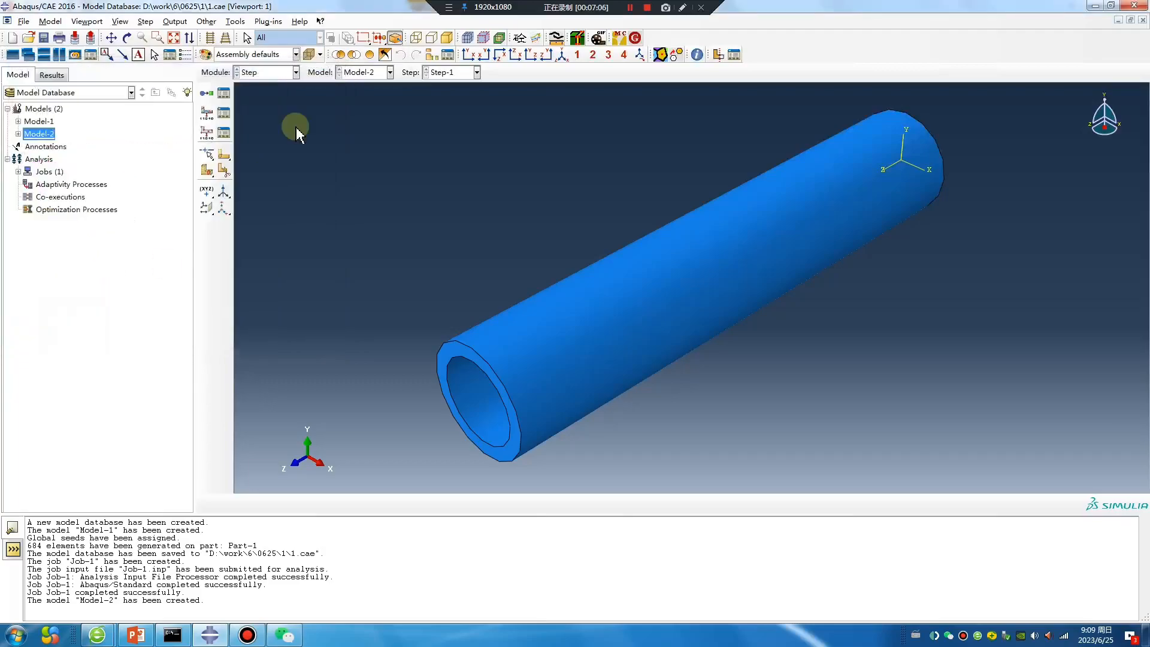
Create a tabular amplitude from boundary condition BC-2 in Model-2, with amplitude 0 at time 0 and 1 at time 1.
click(255, 77)
click(264, 148)
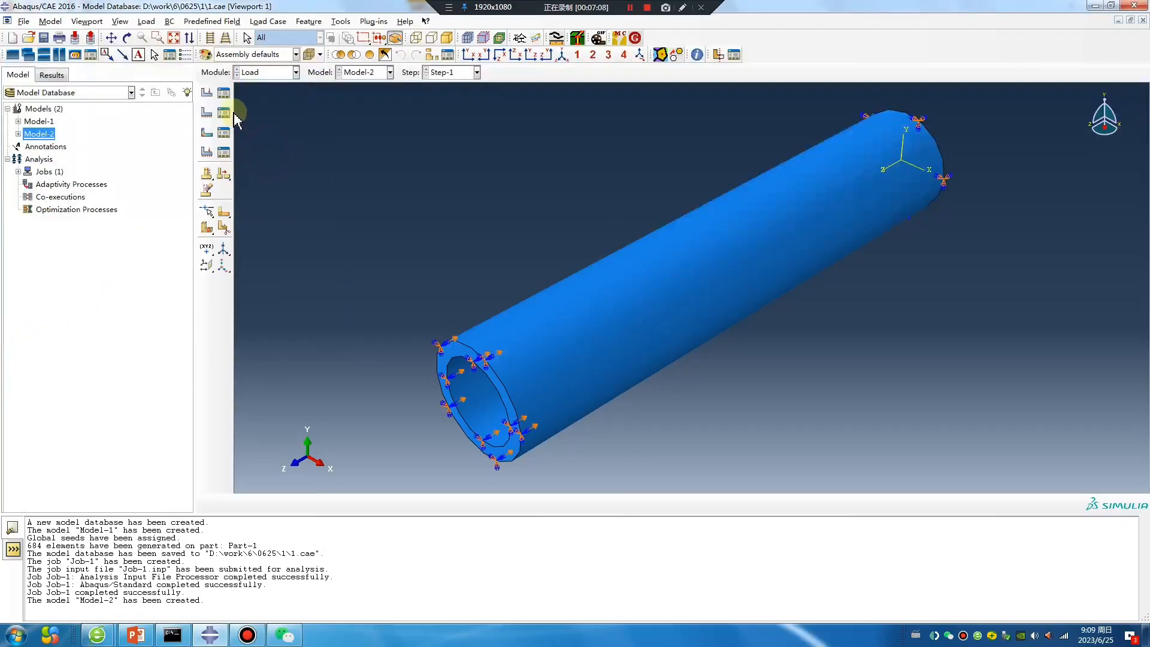
click(225, 113)
double_click(504, 444)
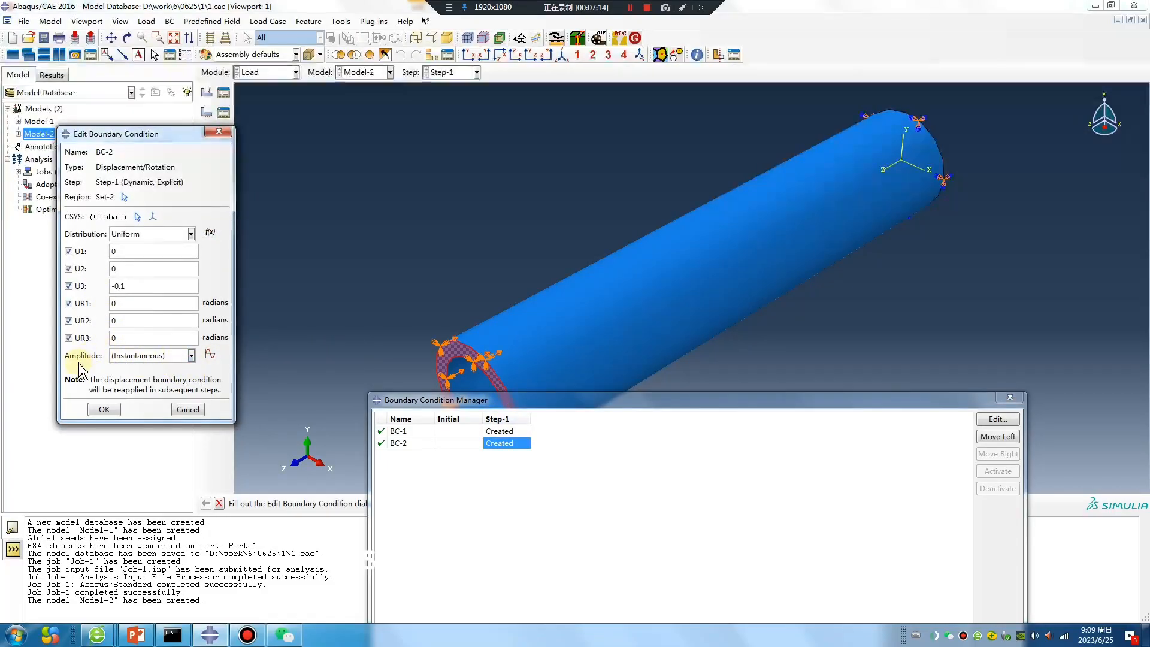
click(210, 355)
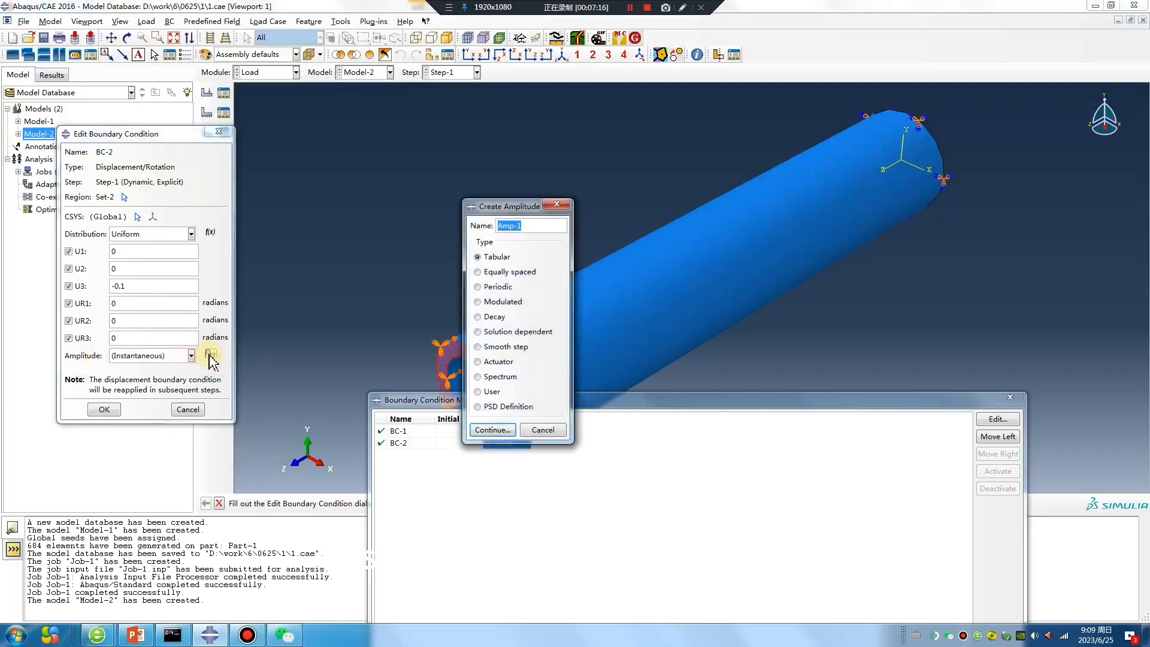
click(490, 430)
text(0)
click(818, 355)
text(0)
click(766, 364)
text(1)
click(813, 365)
text(1)
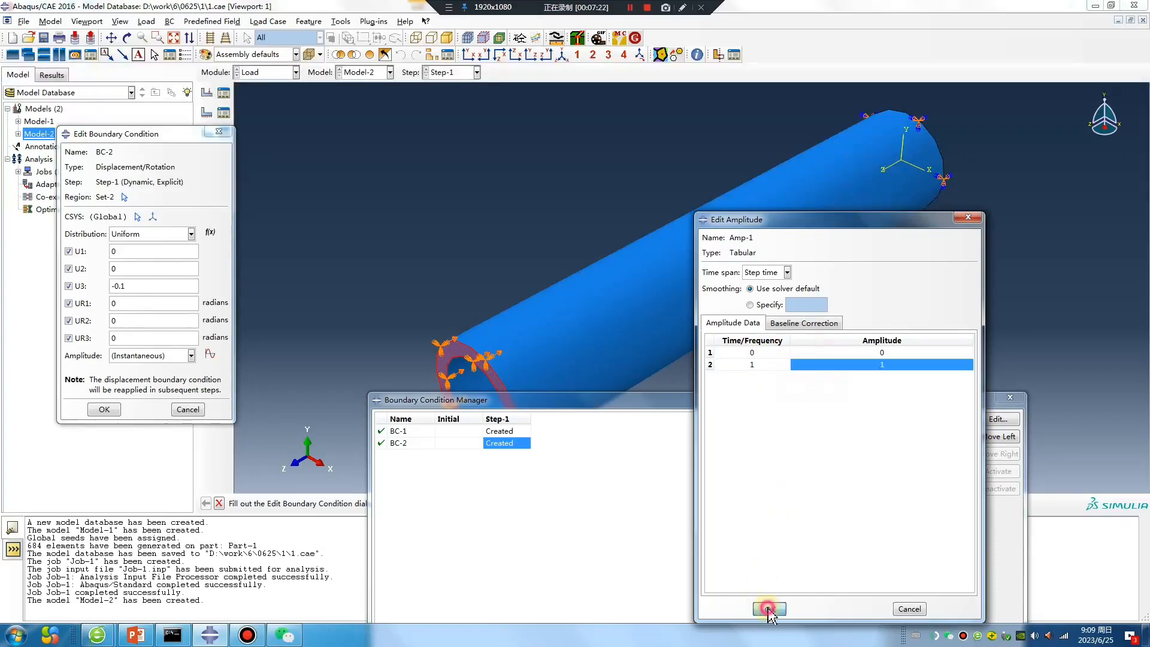
click(770, 609)
Assign the tabular amplitude Amp-1 to boundary condition BC-2 and close the boundary condition manager.
click(191, 355)
click(144, 372)
click(108, 411)
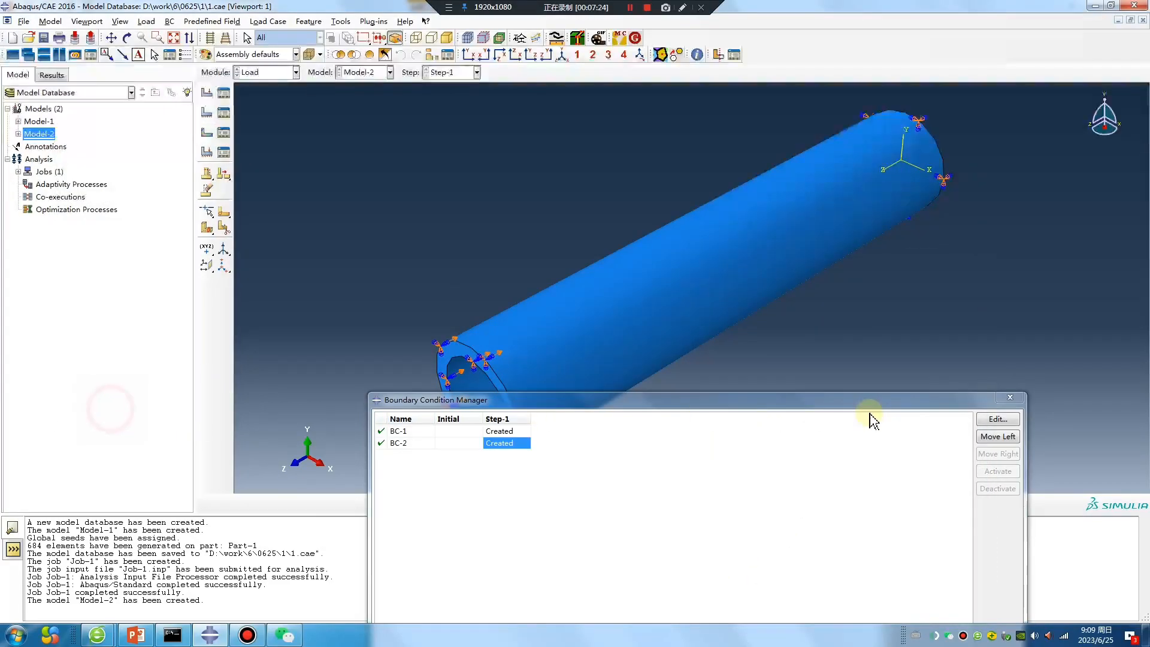
click(1011, 398)
Create a full-analysis job for Model-2 with multiple processors enabled in its parallelization settings.
click(267, 75)
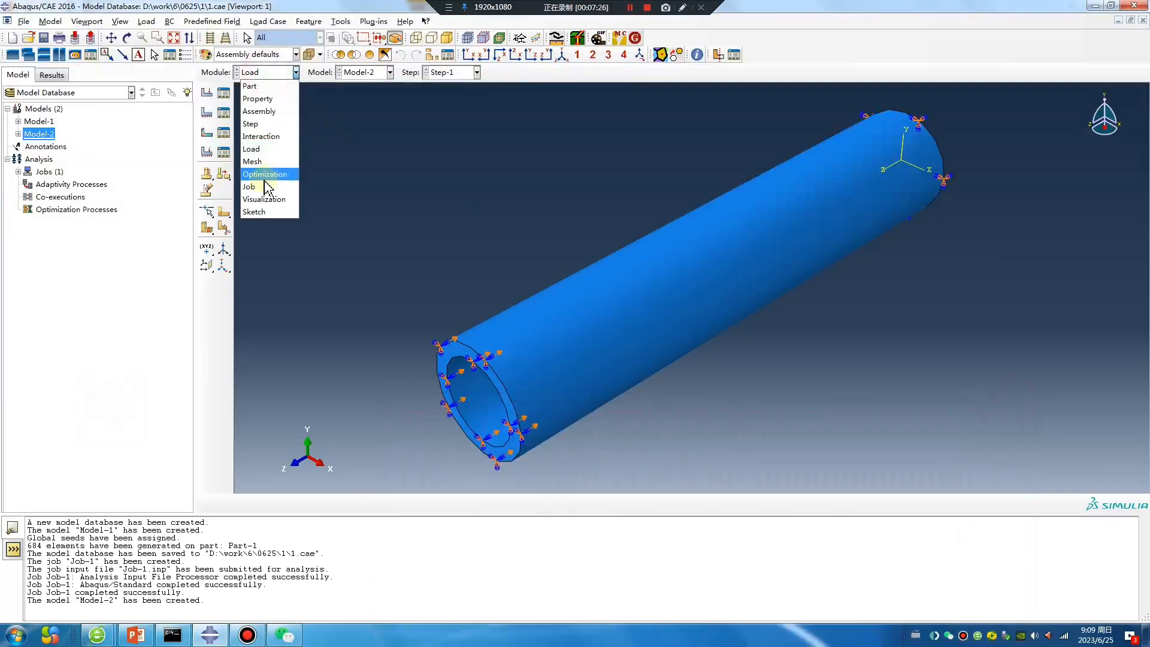
click(263, 187)
click(224, 94)
click(131, 518)
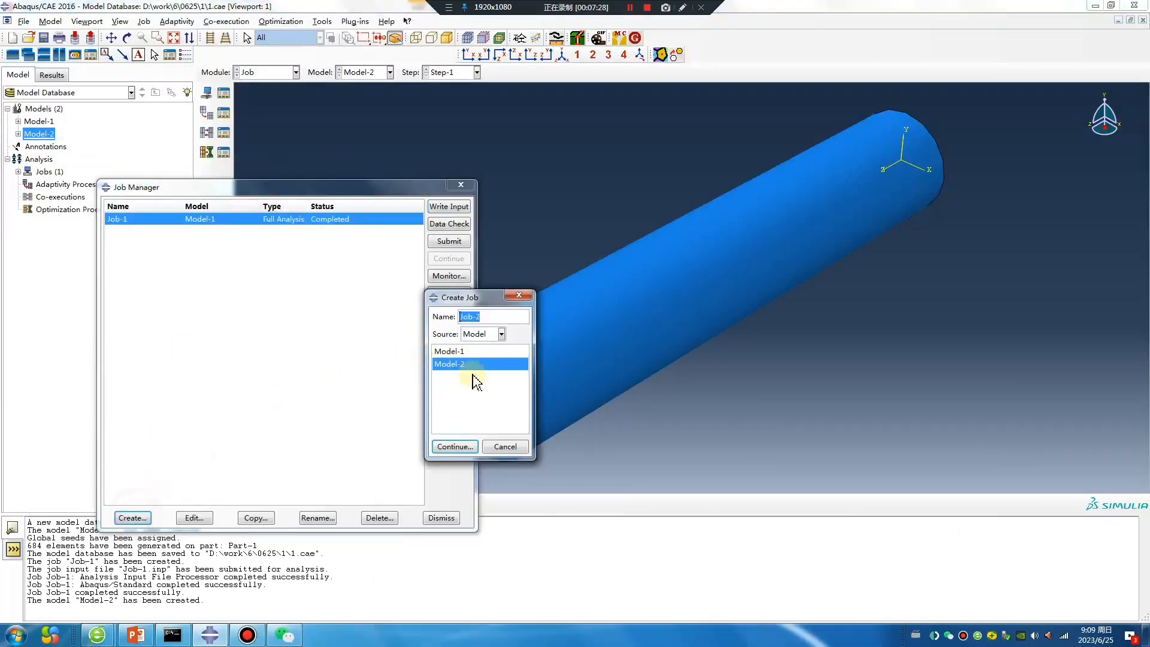
click(452, 444)
click(415, 330)
click(257, 348)
click(362, 347)
text(0)
click(323, 544)
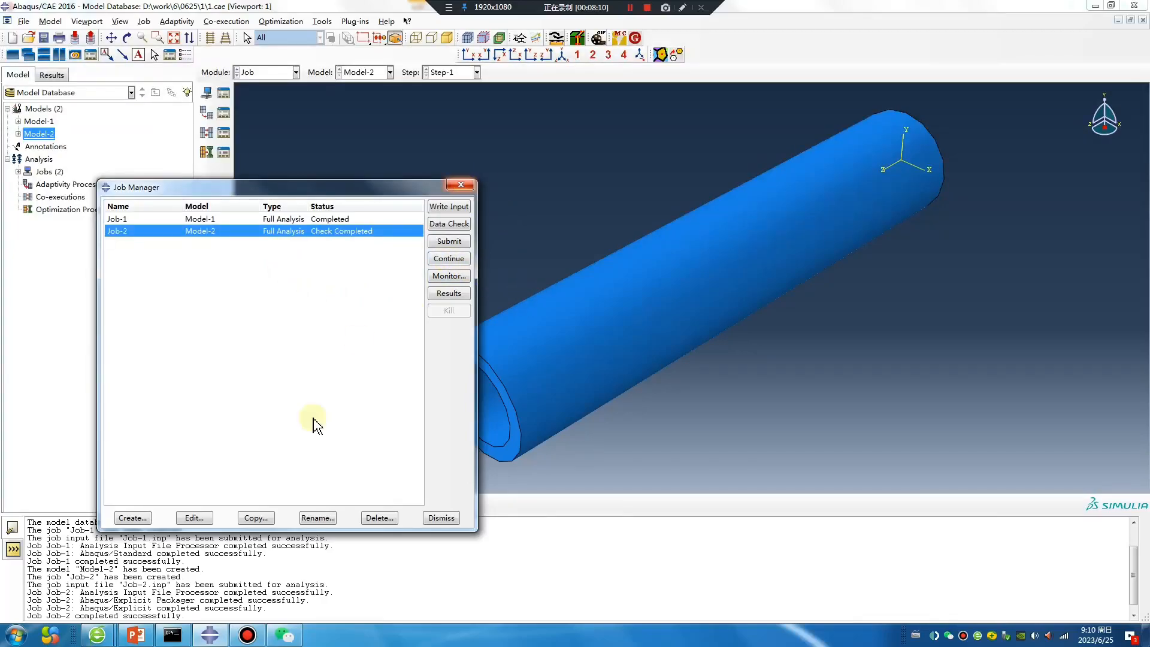
Switch to PowerPoint and view the WeChat contact slide and the AD Time slide.
click(135, 634)
click(113, 274)
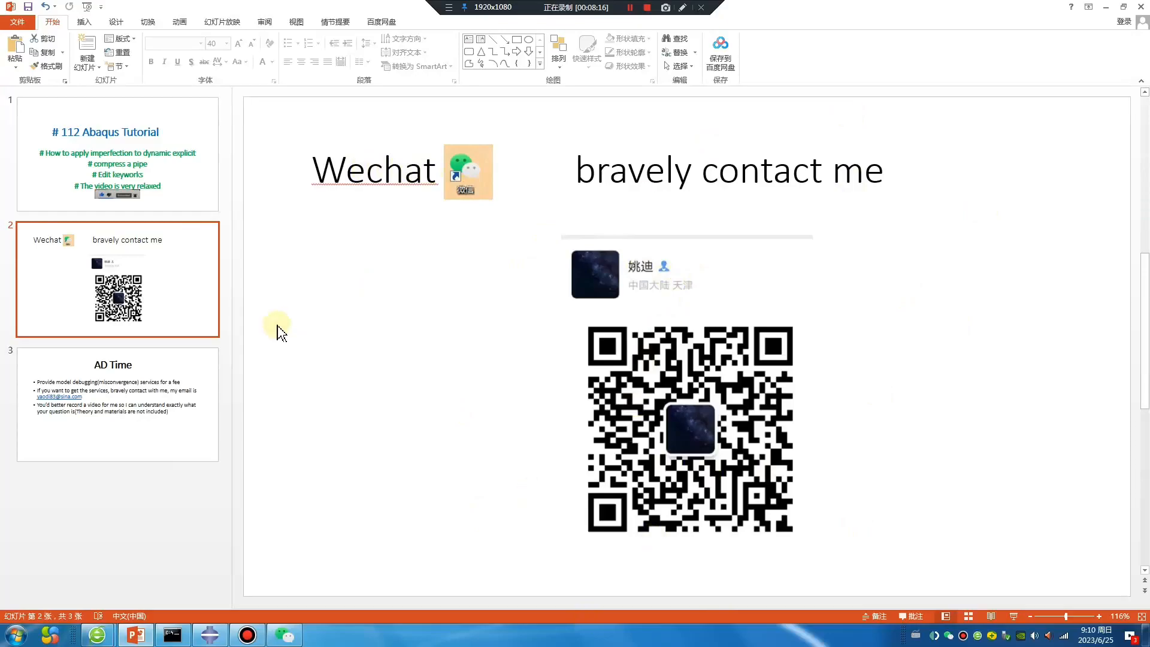
click(143, 381)
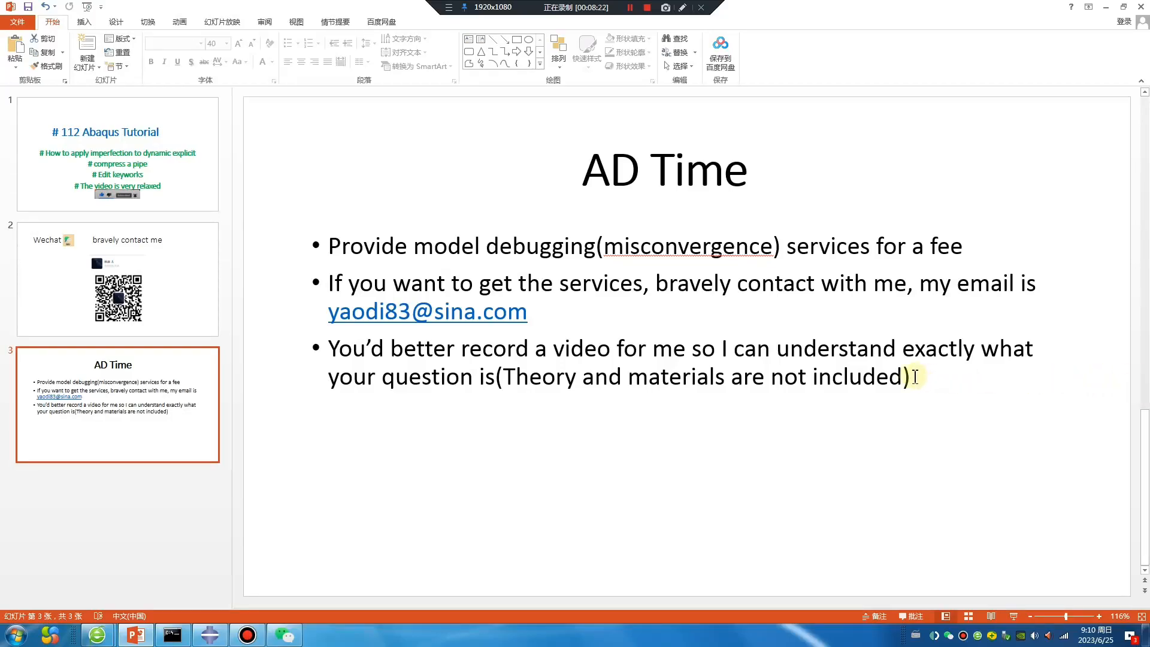
click(133, 316)
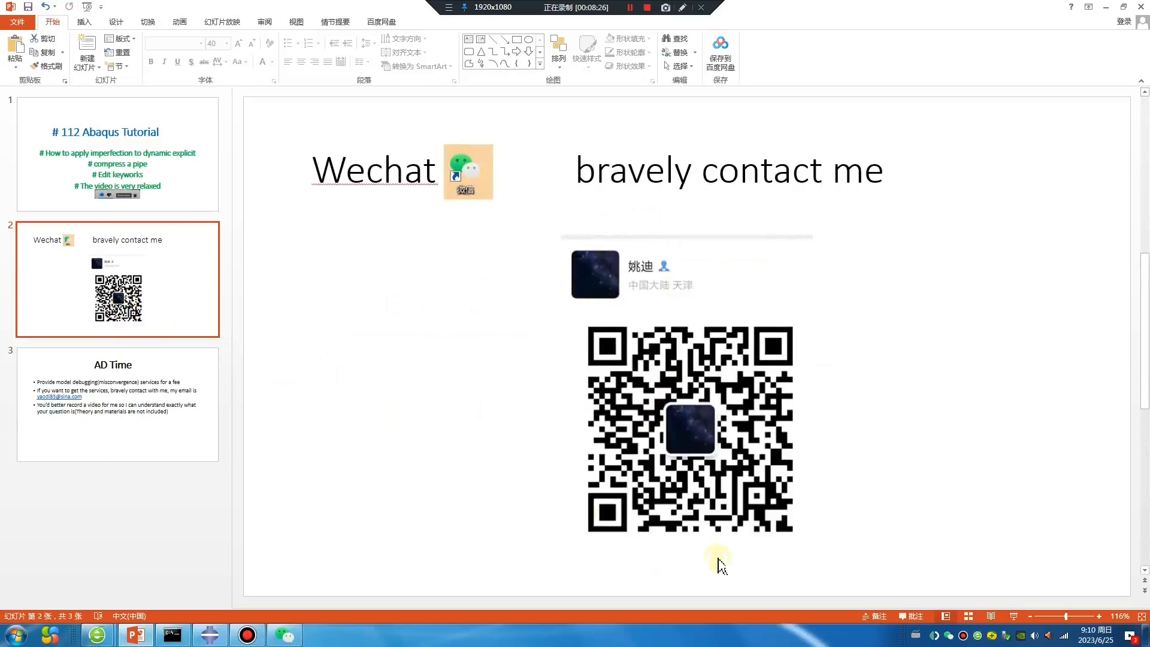
click(153, 398)
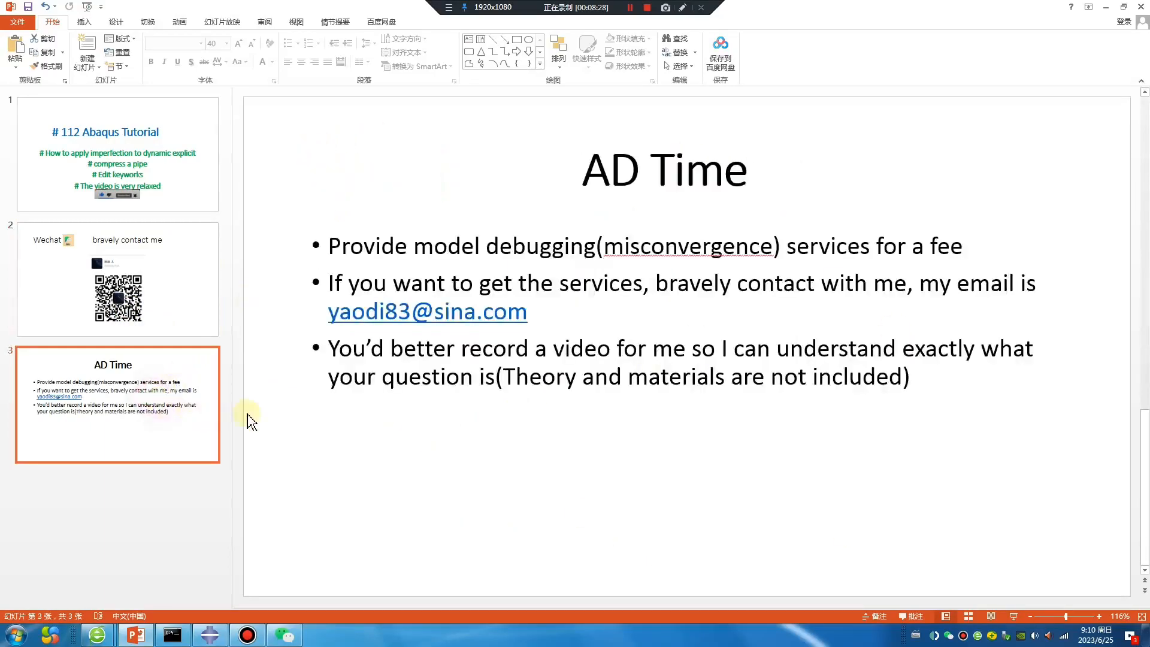